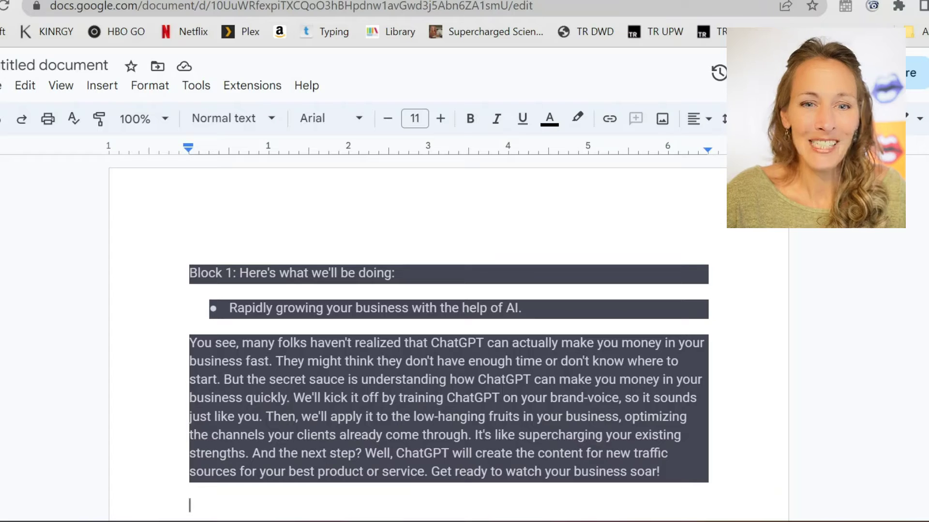
Paste the copied text with its formatting into the blank document
scroll(449, 339, "down", 5)
scroll(449, 338, "up", 4)
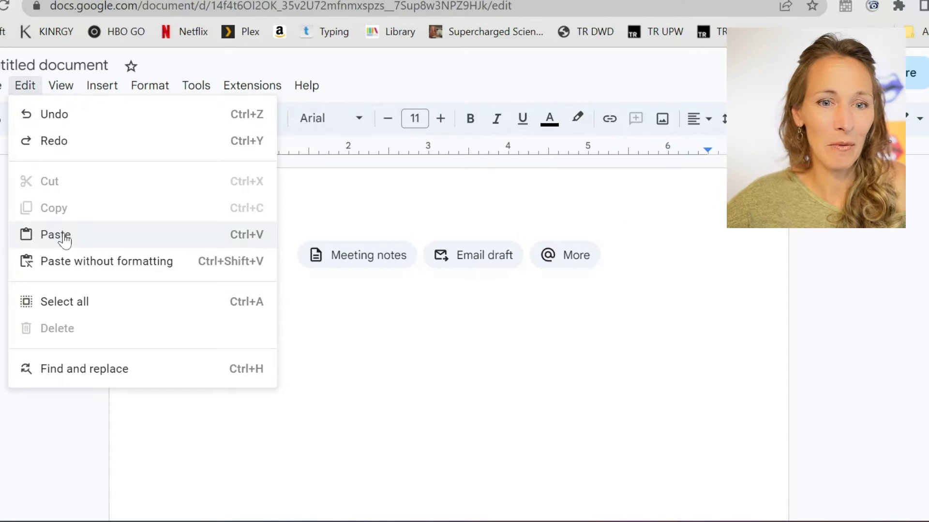
left_click(64, 237)
scroll(315, 325, "up", 3)
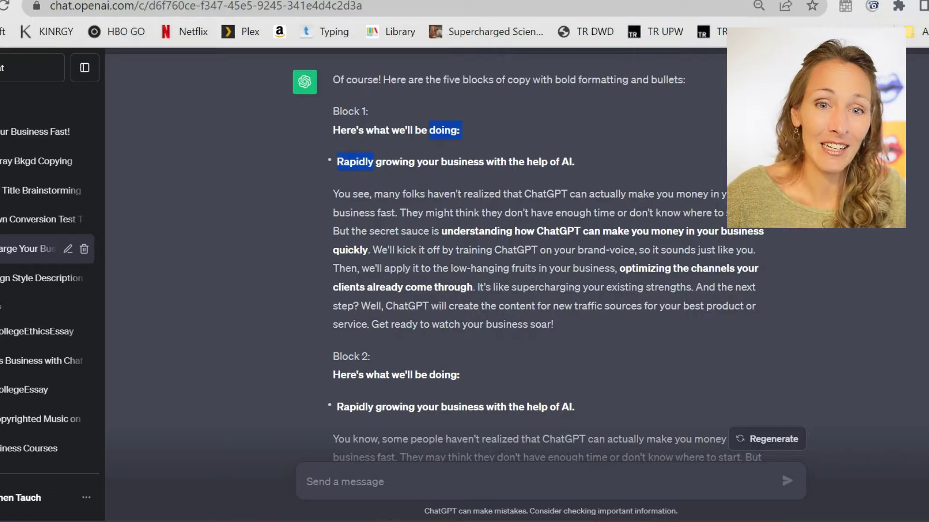
Copy the whole Block 1 copy from the ChatGPT response and paste it with formatting into the blank Google Docs document
left_click(374, 162)
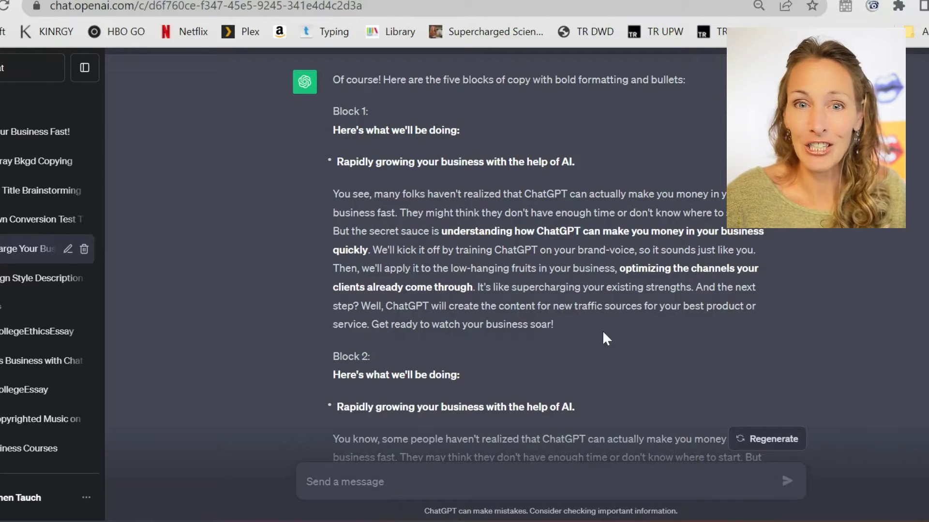
left_click_drag(578, 327, 335, 118)
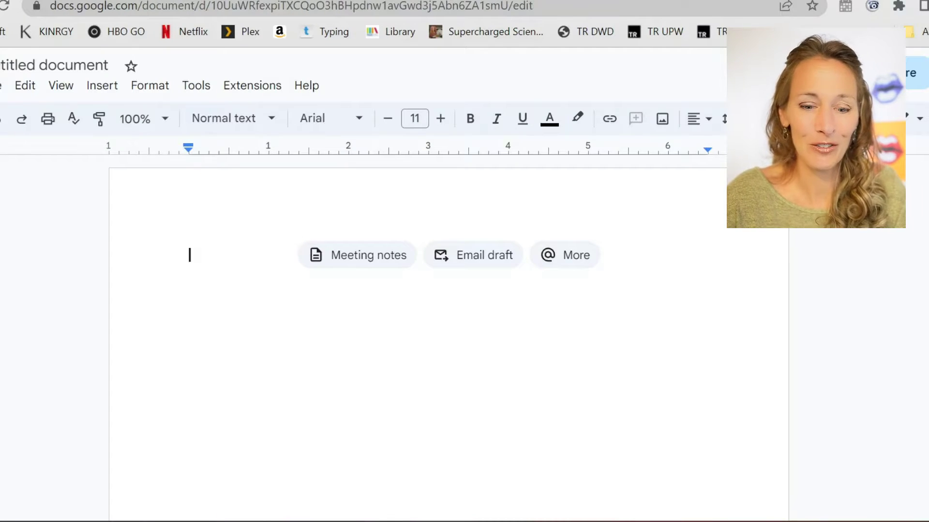
key("ctrl+v")
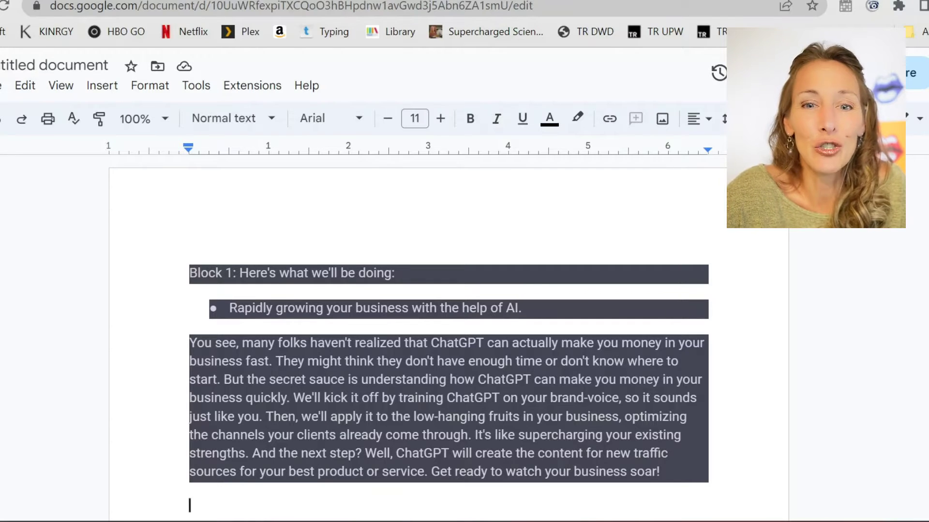
scroll(448, 339, "down", 4)
scroll(449, 339, "up", 4)
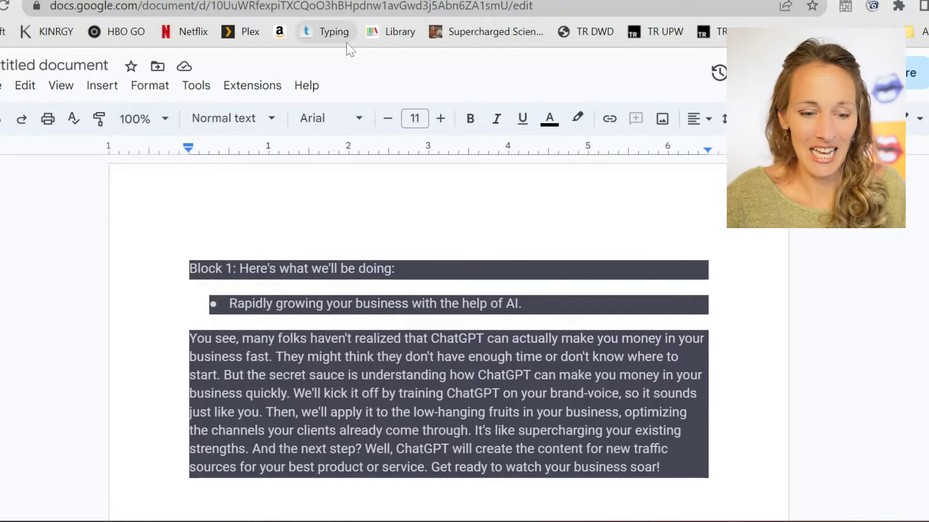
Delete the shaded Block 1 text and paste it again without formatting
key("BackSpace")
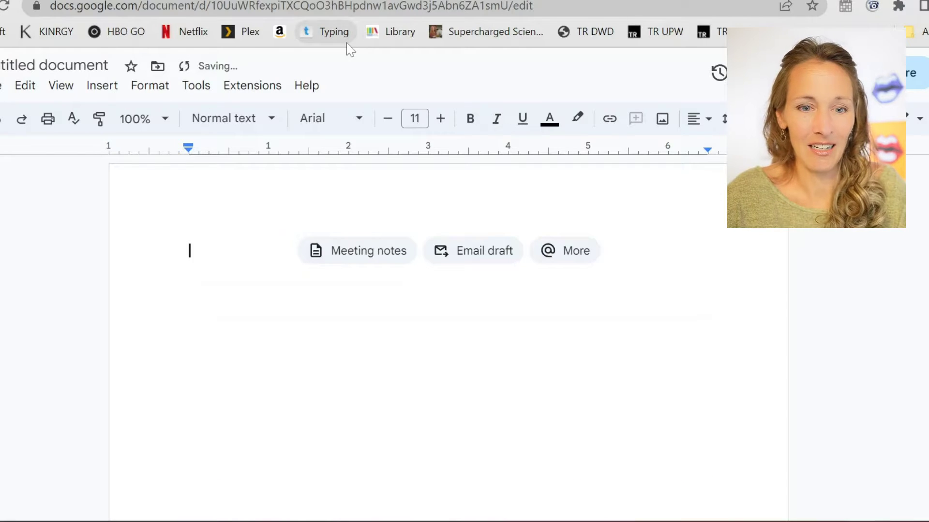
left_click(22, 92)
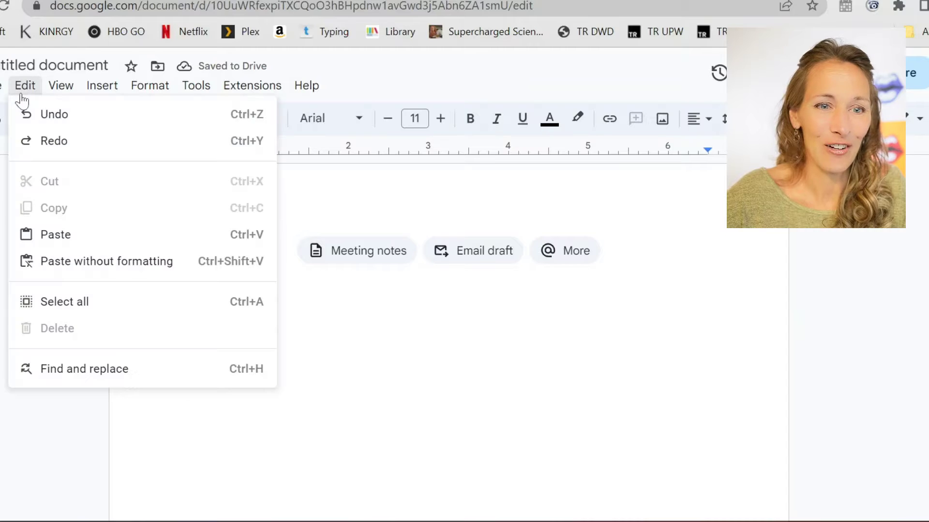
left_click(80, 264)
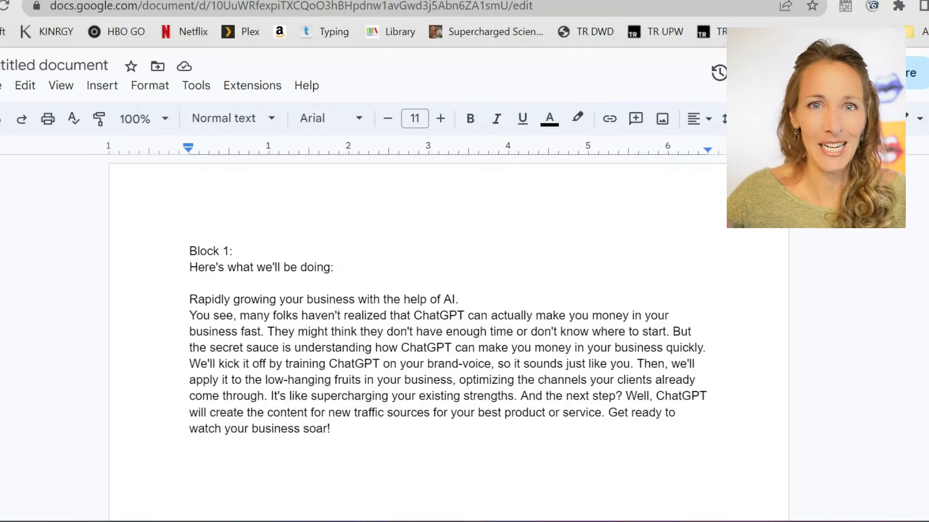
left_click(22, 87)
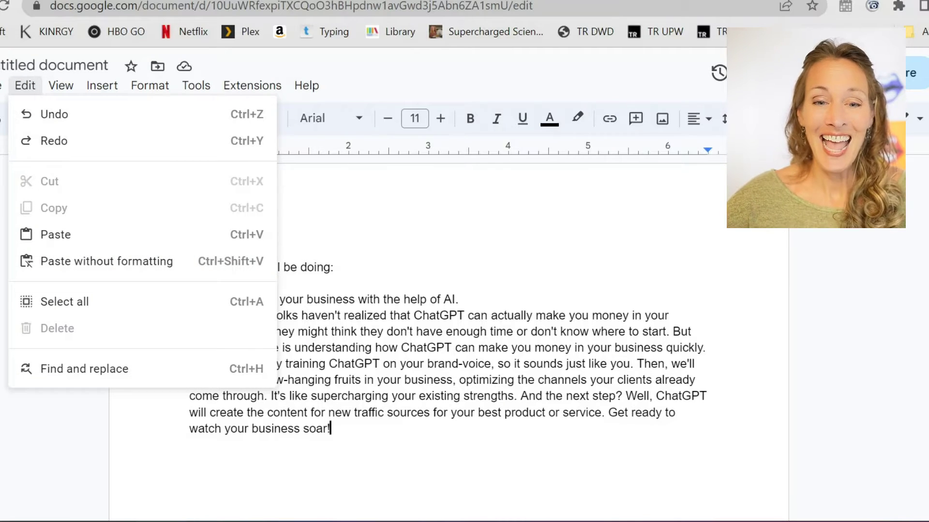
key("Escape")
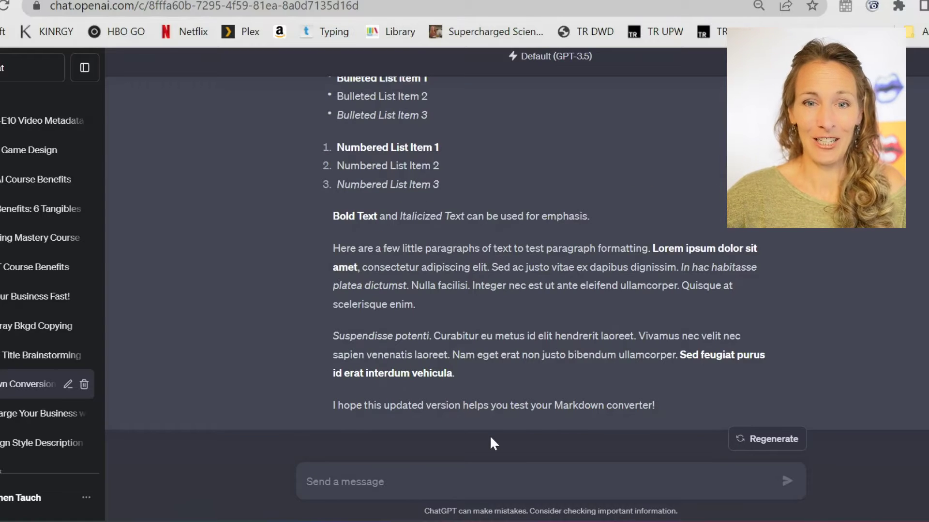
In ChatGPT's Markdown test conversation, copy the formatted template from the H1 Heading through the last lorem ipsum paragraph
scroll(538, 143, "up", 3)
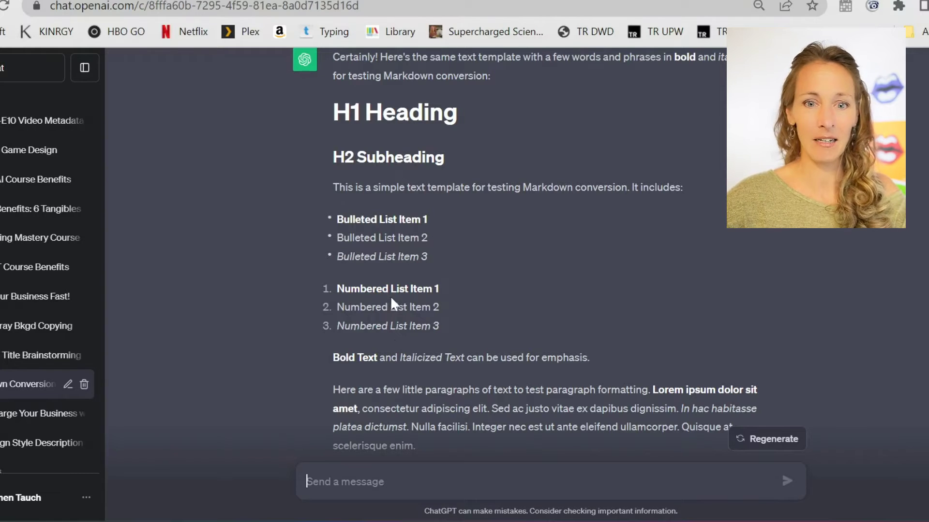
scroll(385, 335, "down", 2)
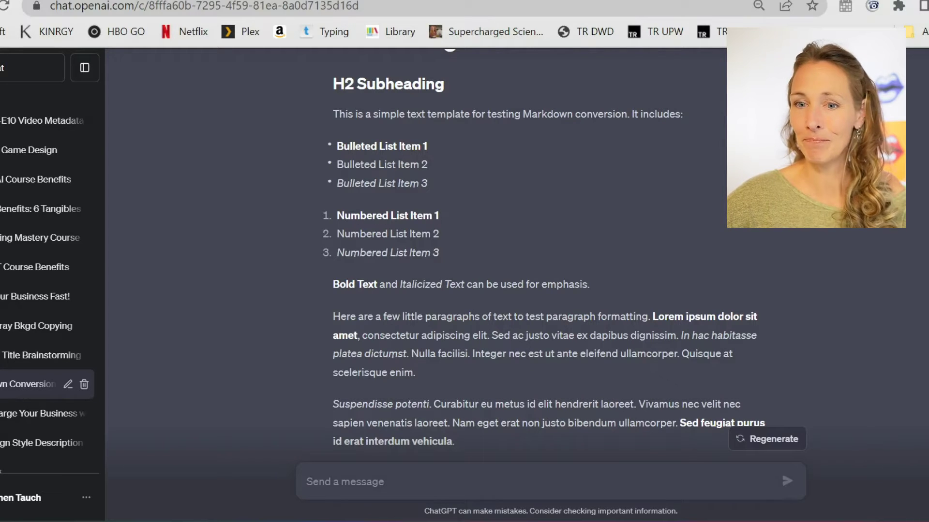
scroll(518, 367, "down", 2)
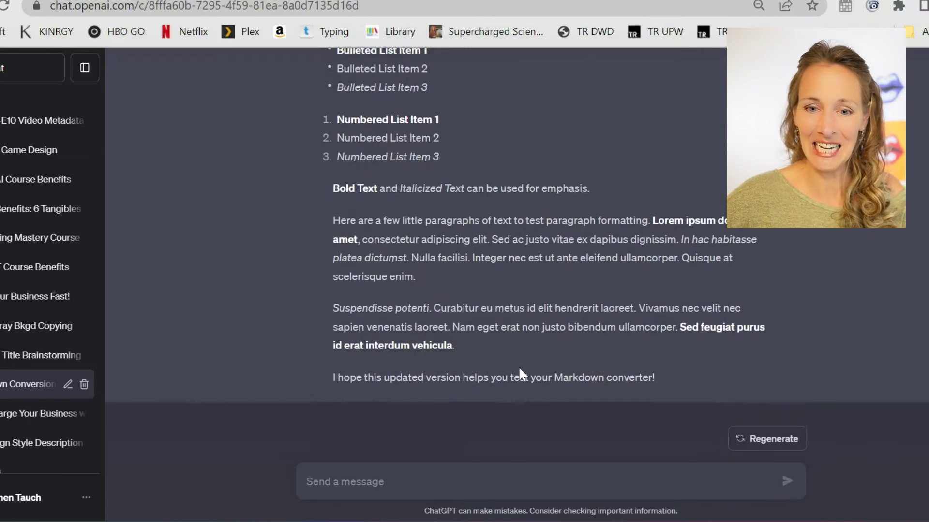
left_click_drag(472, 371, 356, 43)
key("ctrl+c")
left_click(349, 431)
left_click_drag(462, 428, 334, 428)
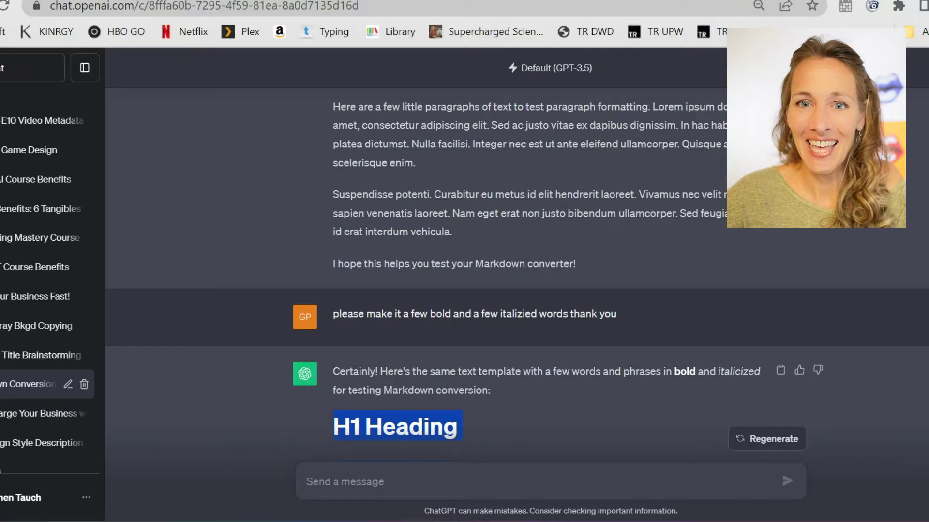
Switch to the blank Google Docs document and paste the copied template with its formatting
left_click(412, 1)
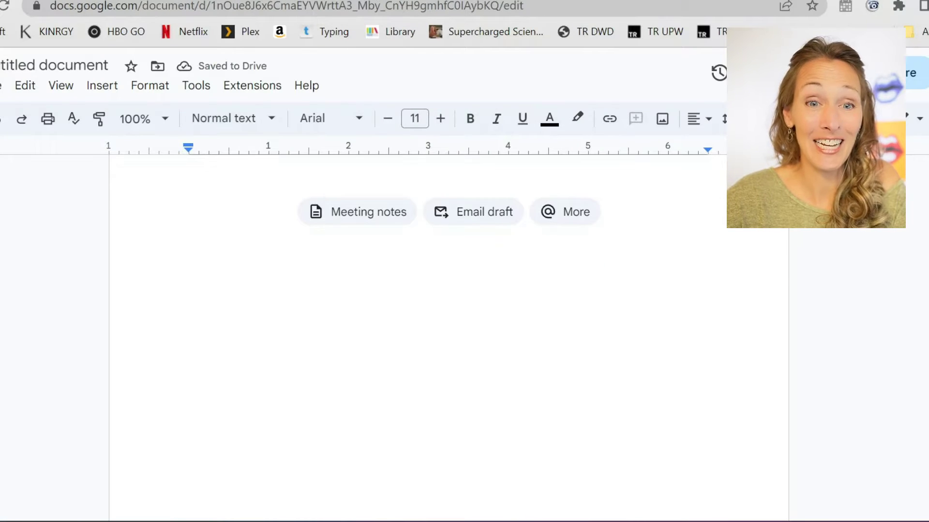
key("ctrl+v")
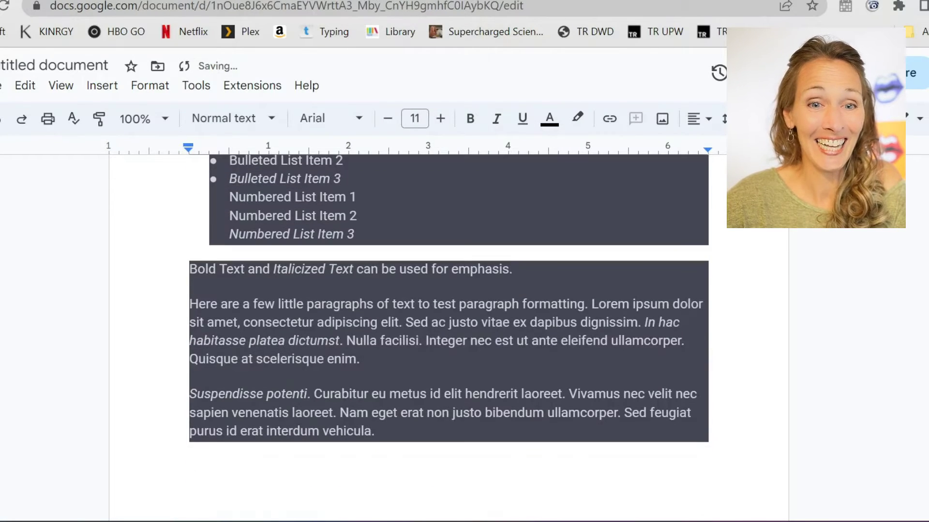
left_click(25, 85)
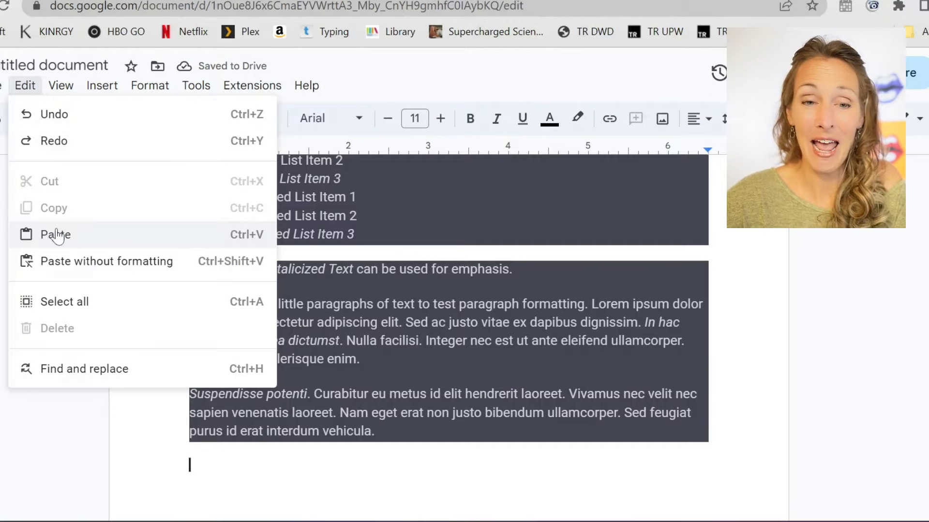
key("ctrl+v")
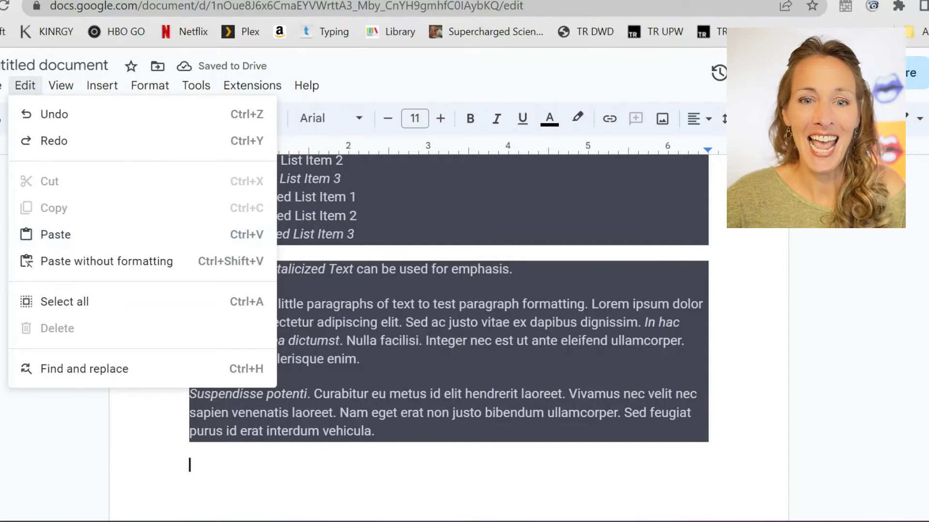
left_click(355, 235)
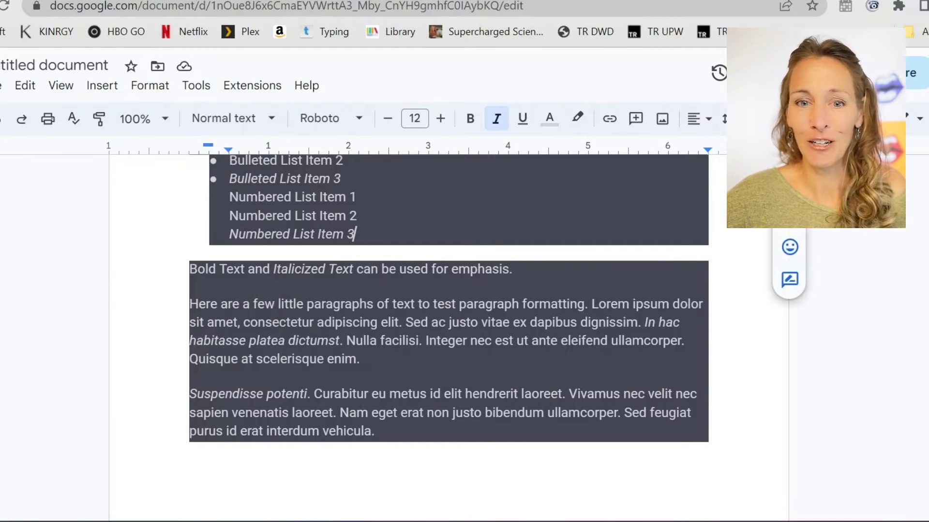
Try to clear the dark background of the pasted template by setting the highlight color of the entire document to None
scroll(448, 310, "up", 3)
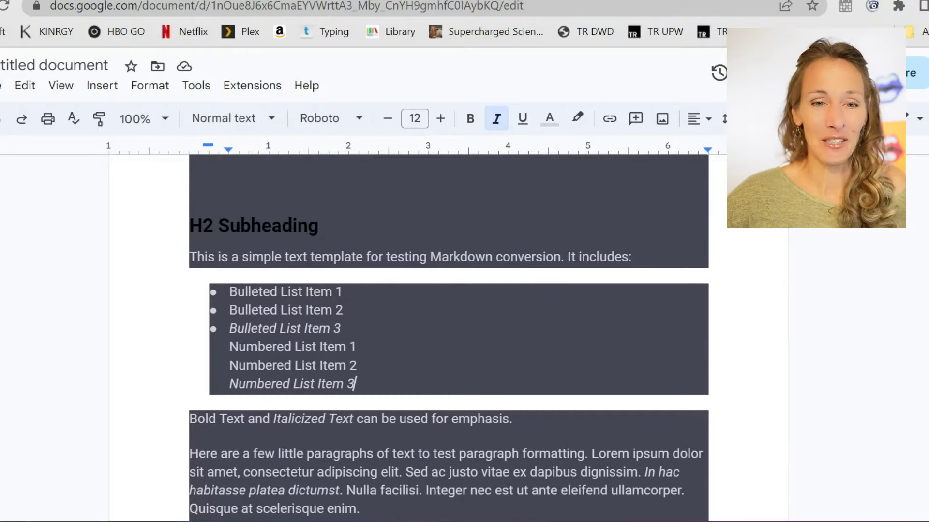
scroll(449, 338, "up", 3)
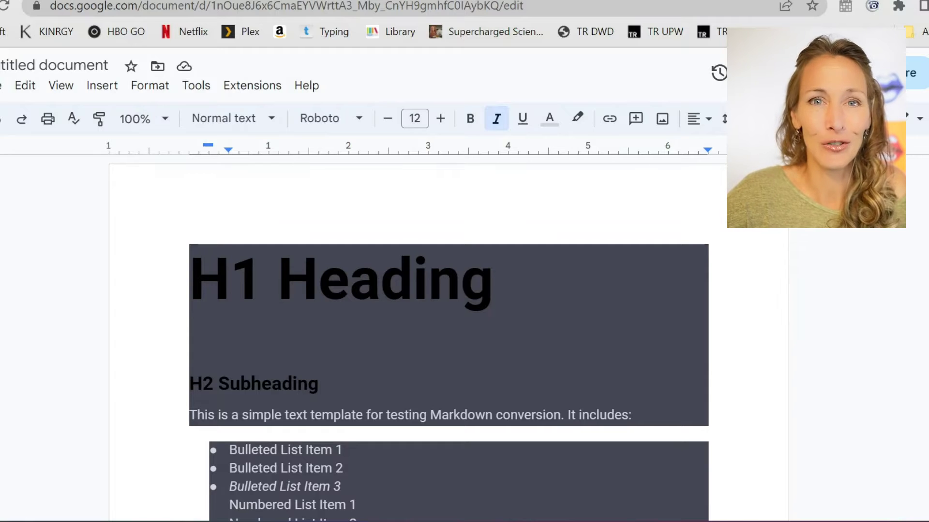
scroll(448, 339, "down", 1)
scroll(449, 348, "down", 1)
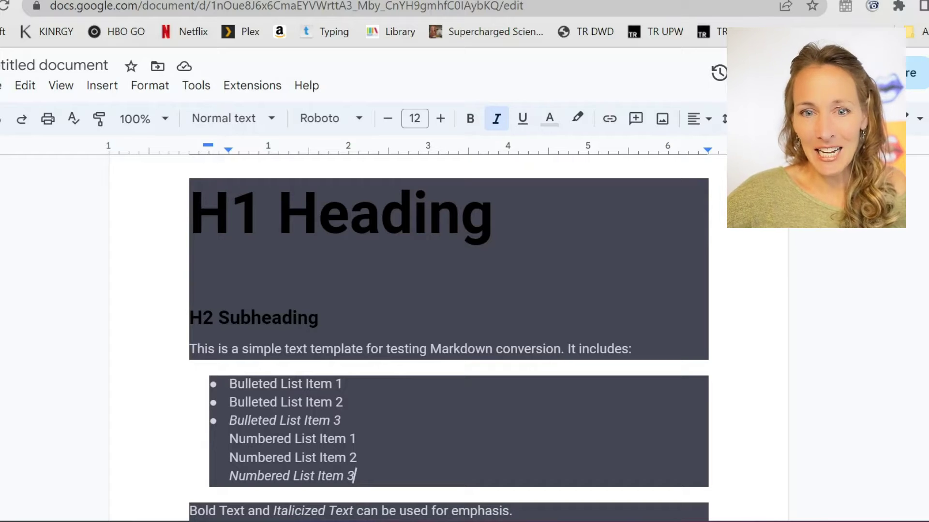
scroll(449, 337, "down", 1)
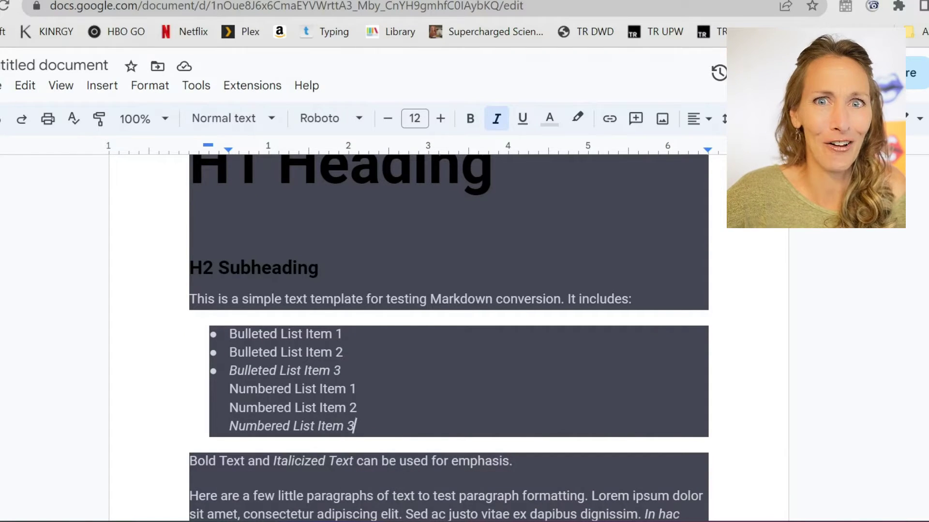
left_click(319, 267)
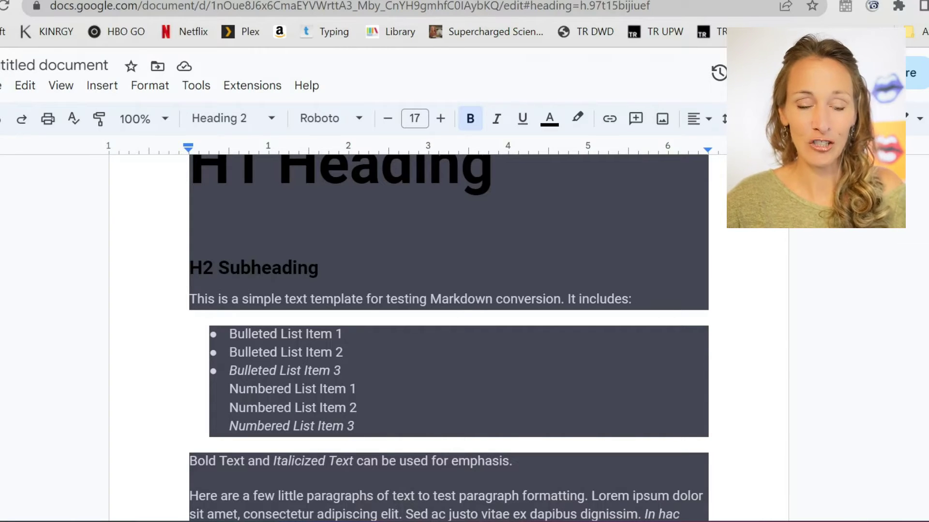
key("ctrl+a")
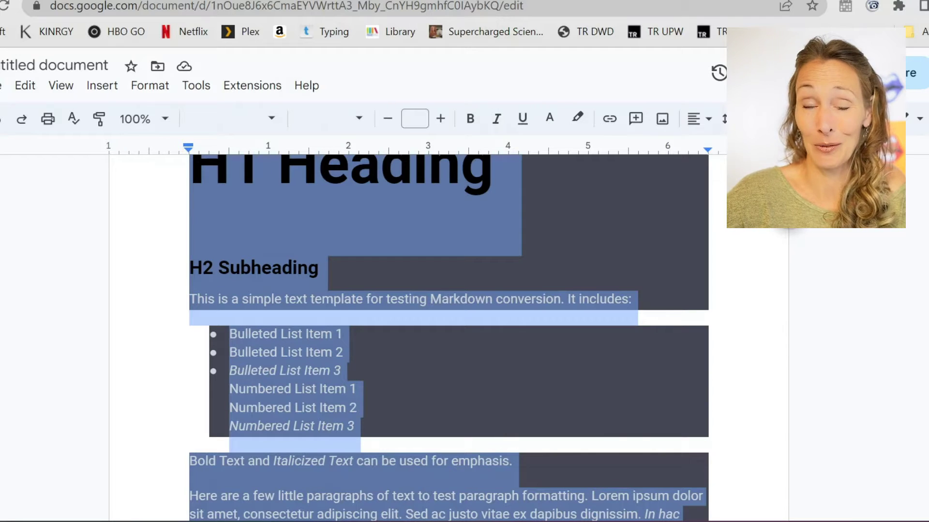
left_click(578, 120)
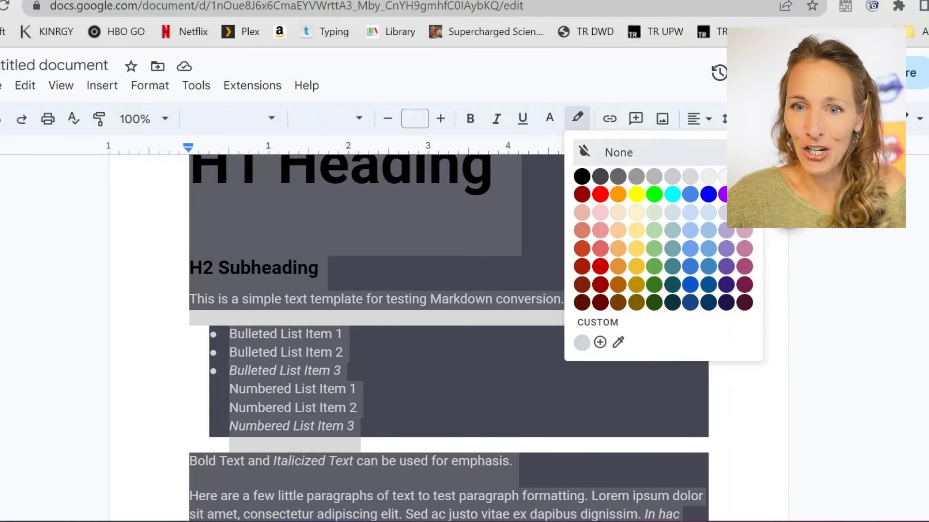
left_click(614, 152)
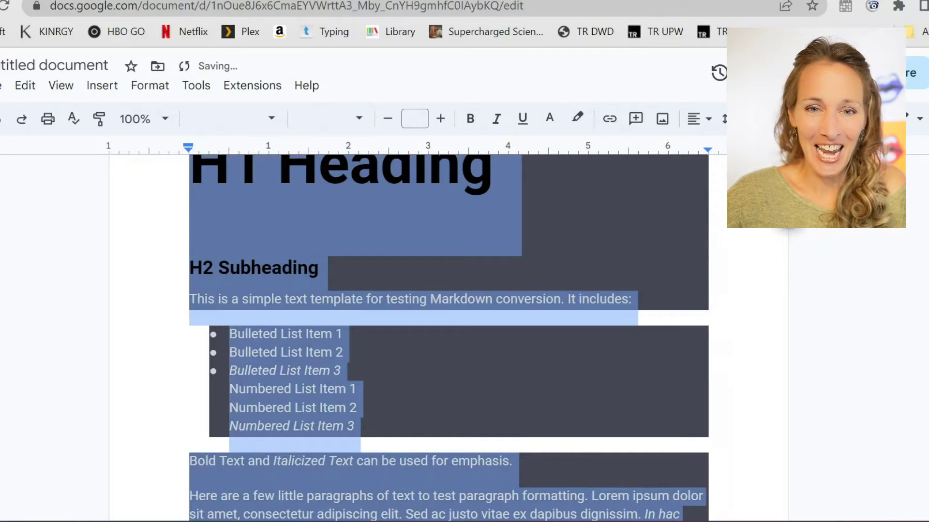
Select the entire document and set the paragraph background color to None in the borders and shading settings
left_click(494, 174)
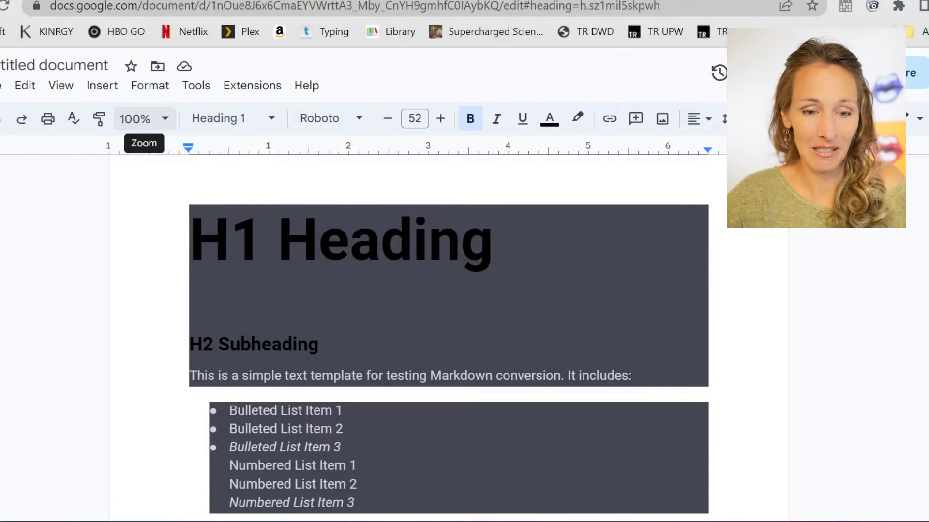
key("ctrl+a")
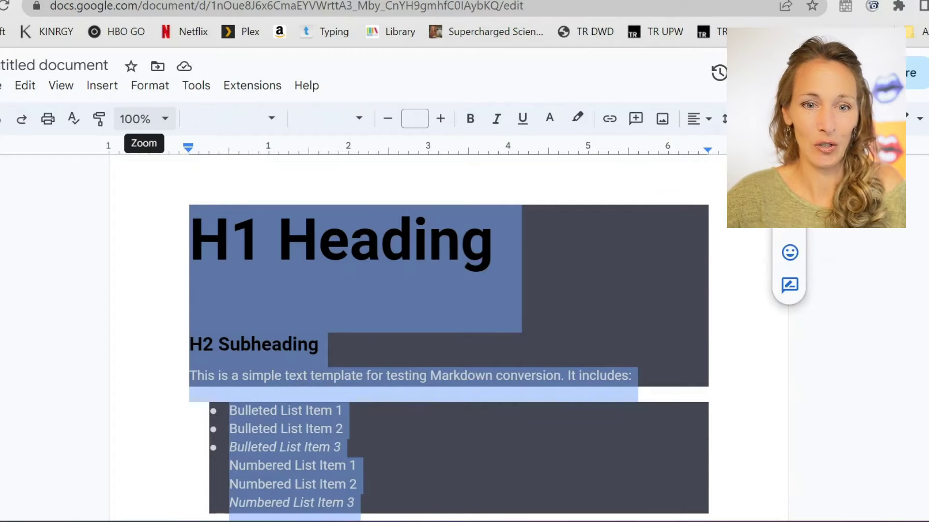
left_click(154, 90)
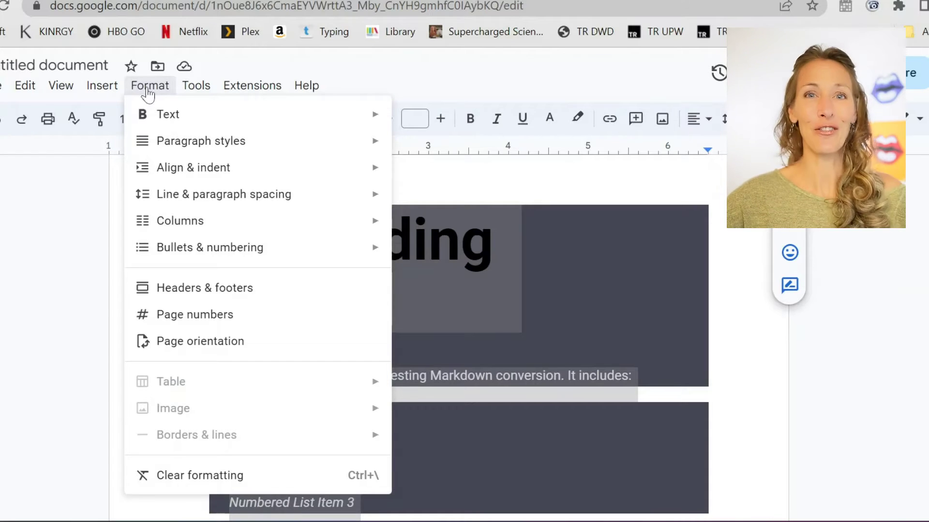
mouse_move(173, 148)
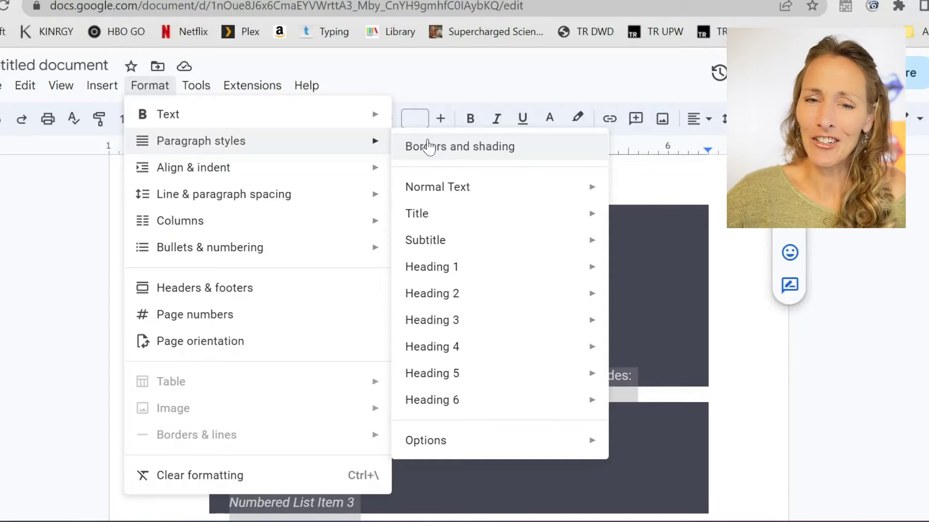
left_click(428, 146)
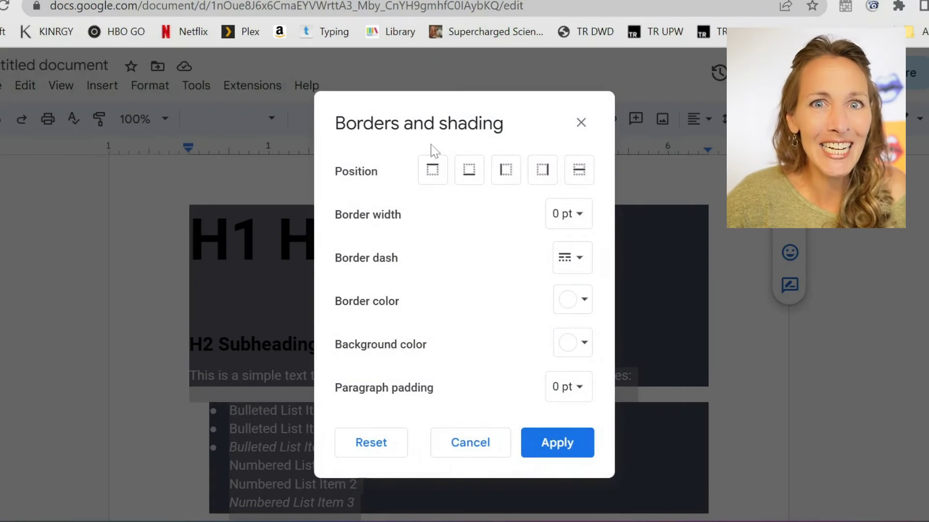
left_click(584, 344)
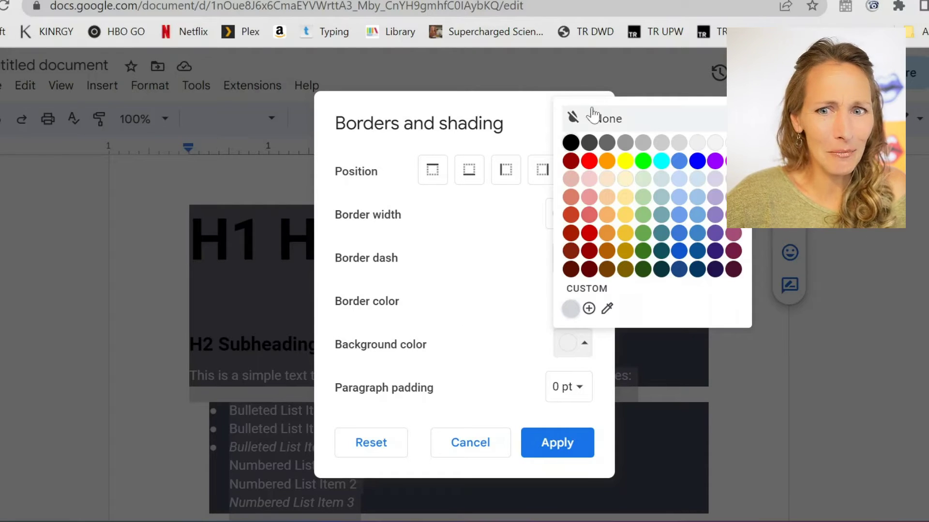
left_click(585, 125)
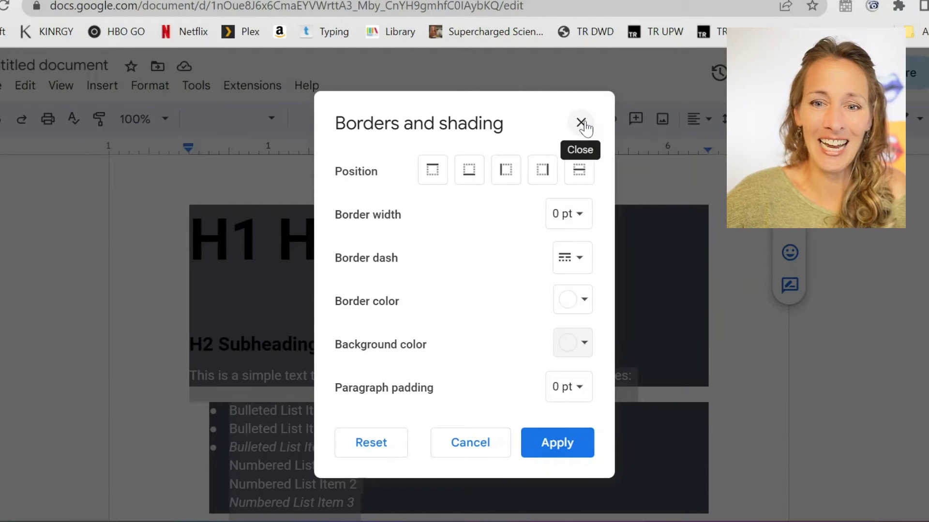
left_click(563, 454)
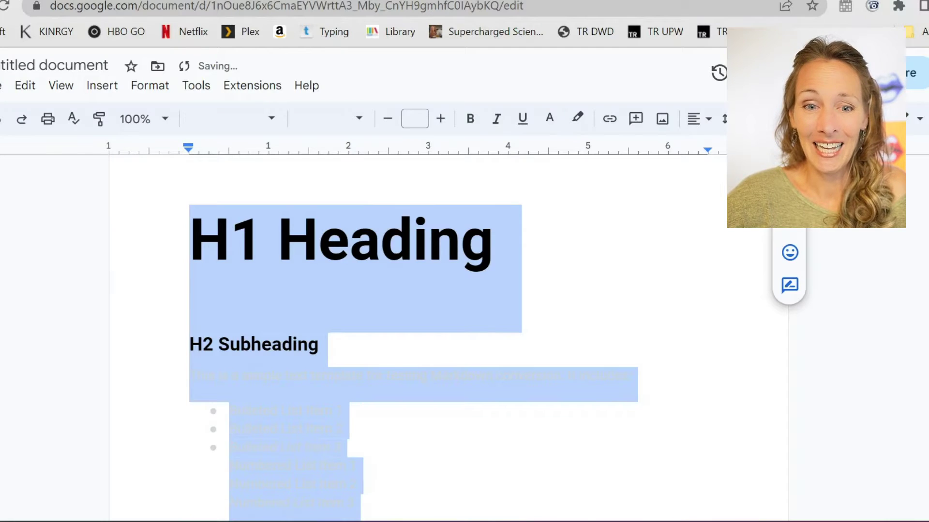
Set the text color of the entire document to black
scroll(450, 338, "down", 5)
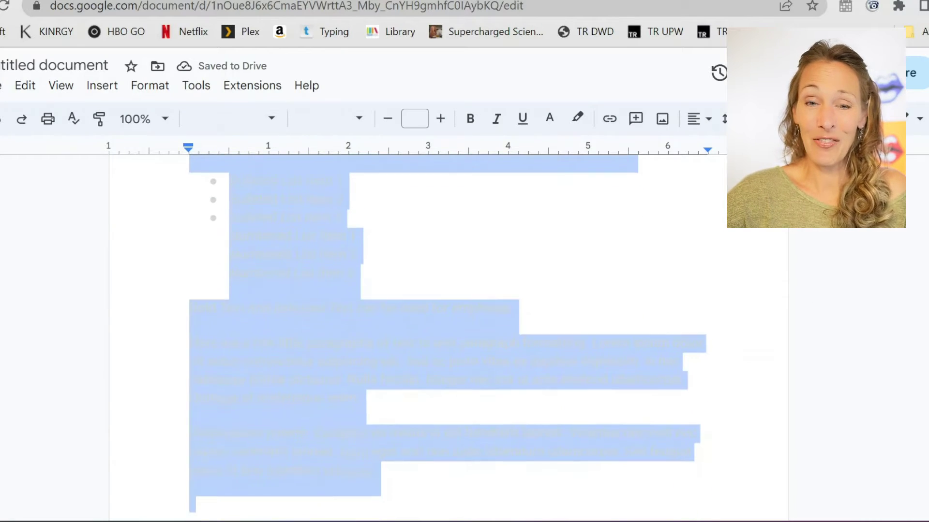
left_click(513, 306)
scroll(450, 339, "up", 6)
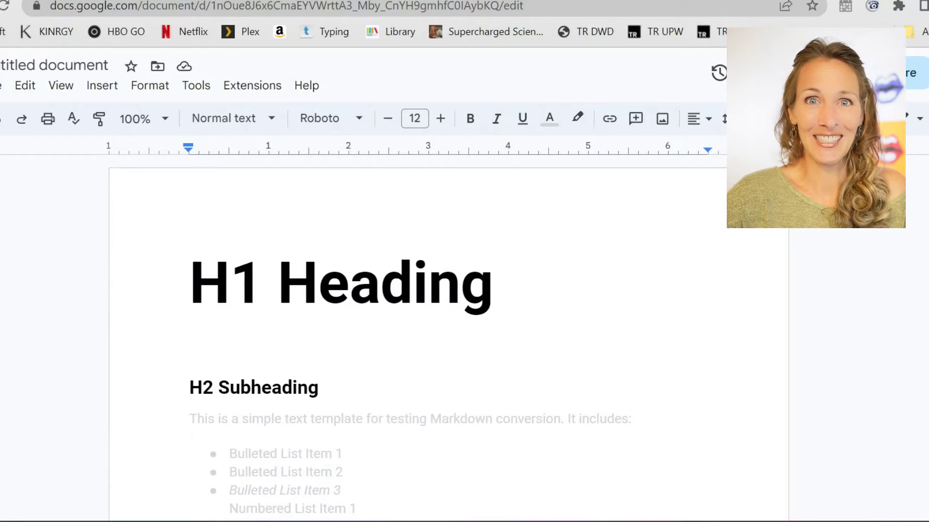
scroll(450, 339, "down", 4)
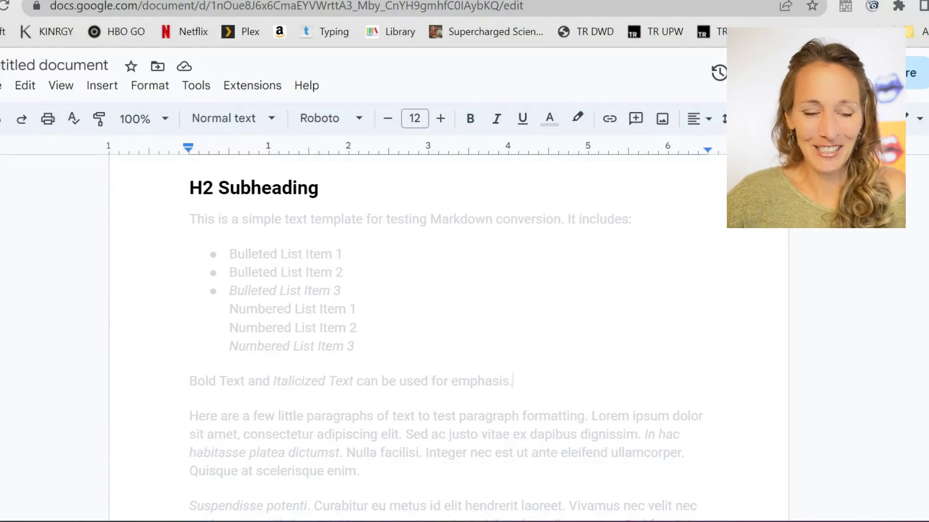
key("ctrl+a")
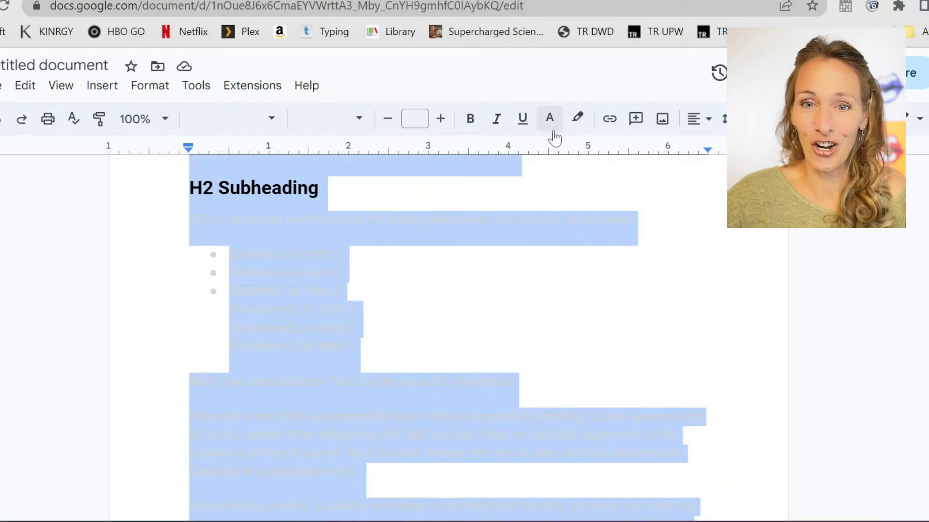
left_click(550, 122)
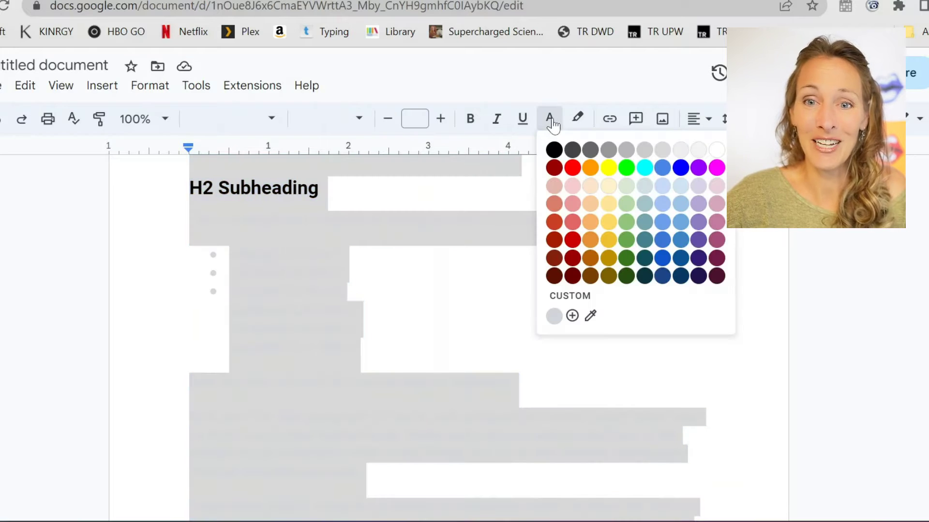
left_click(556, 150)
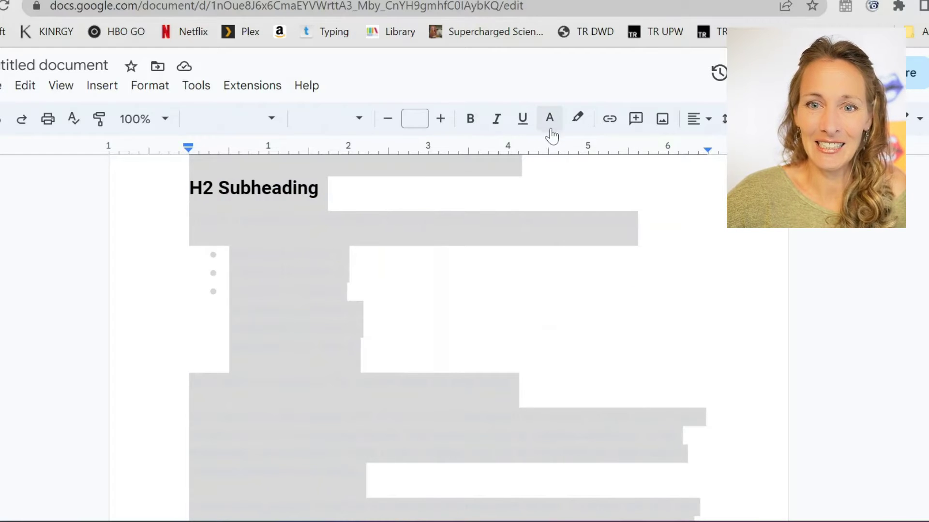
key("ctrl+z")
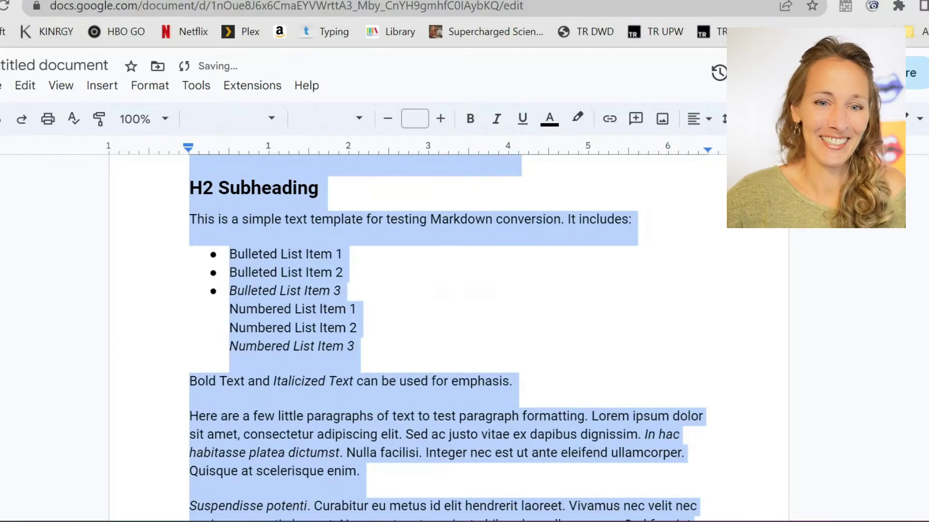
left_click(341, 290)
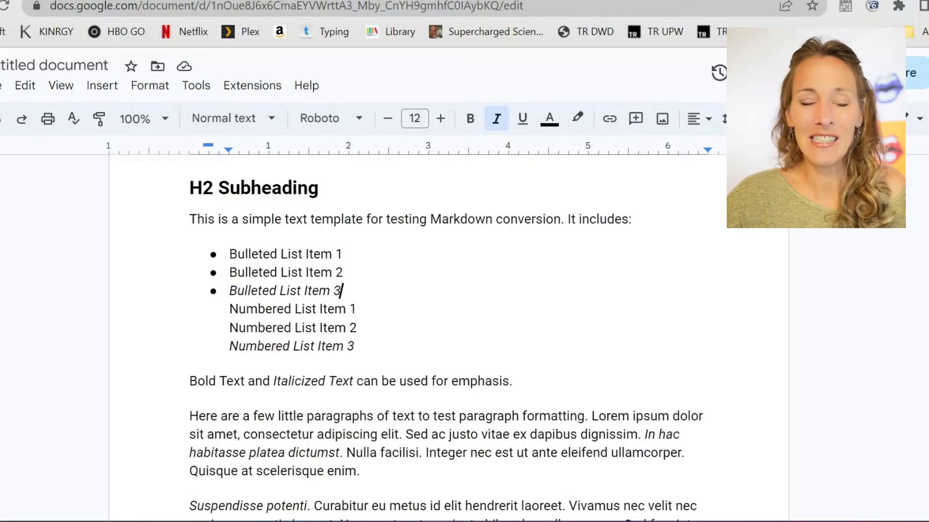
scroll(446, 315, "down", 2)
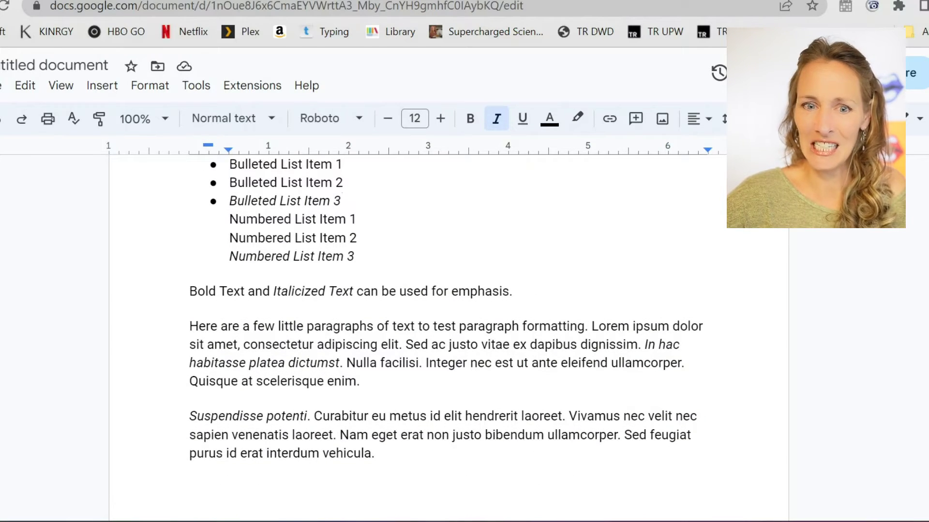
scroll(446, 314, "up", 2)
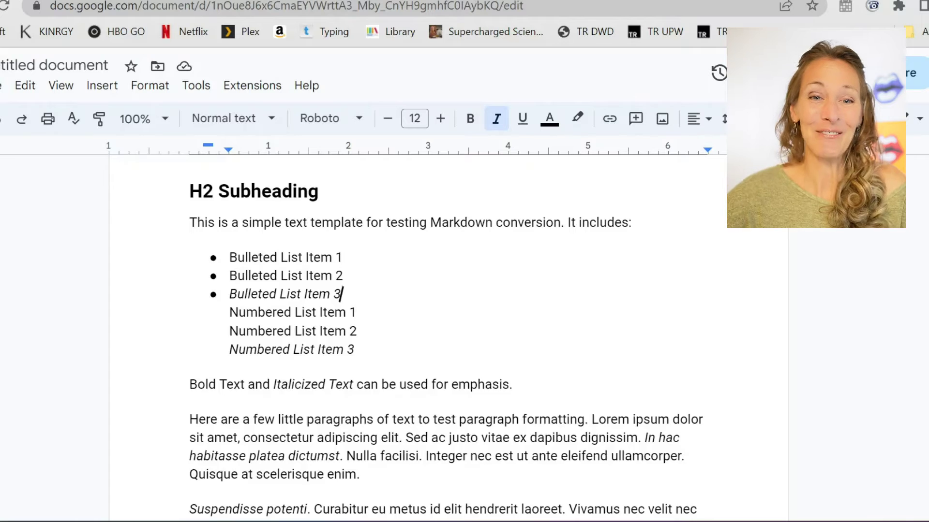
scroll(416, 339, "up", 1)
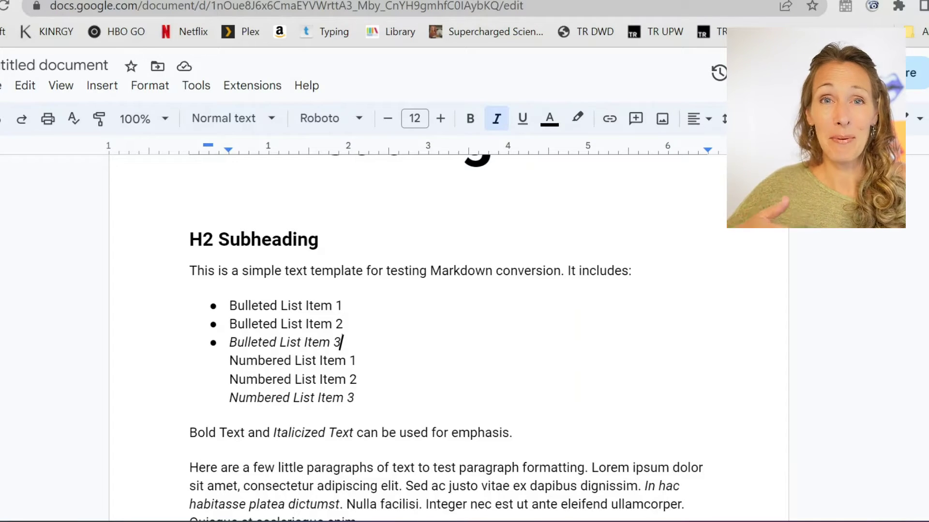
left_click(143, 87)
mouse_move(215, 145)
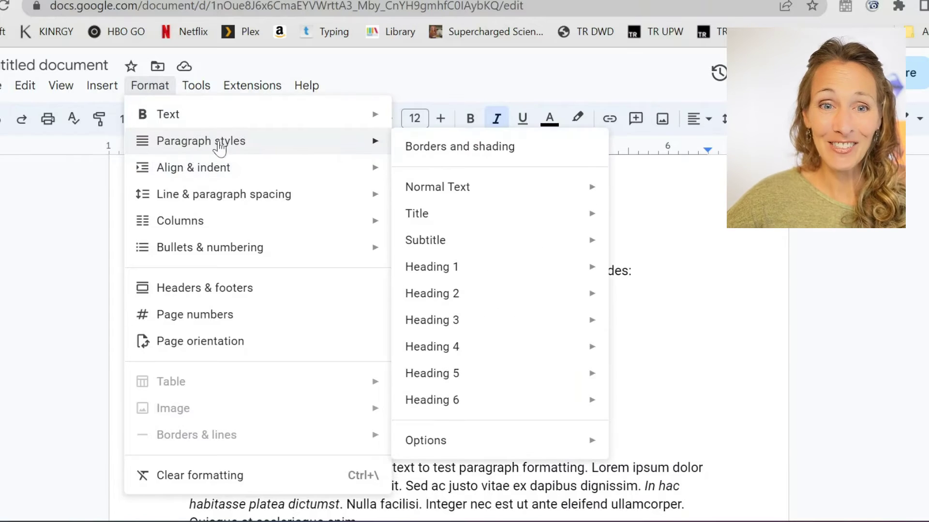
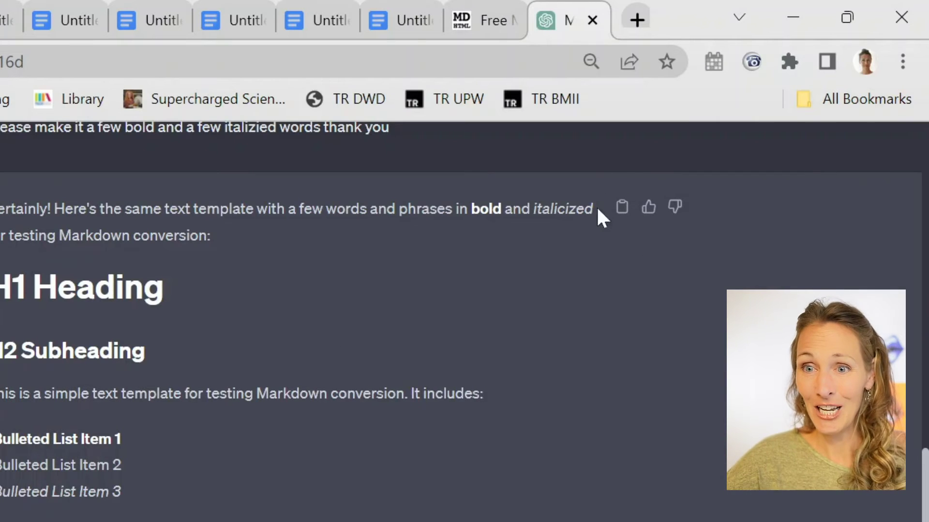
In ChatGPT, copy the whole Markdown test response, paste it into a blank Google Docs document and review its raw Markdown
left_click(622, 208)
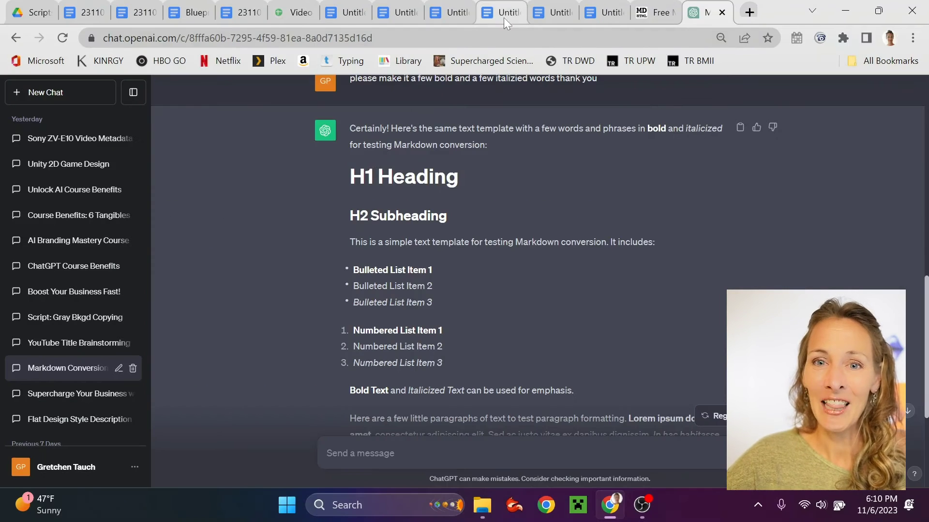
left_click(233, 20)
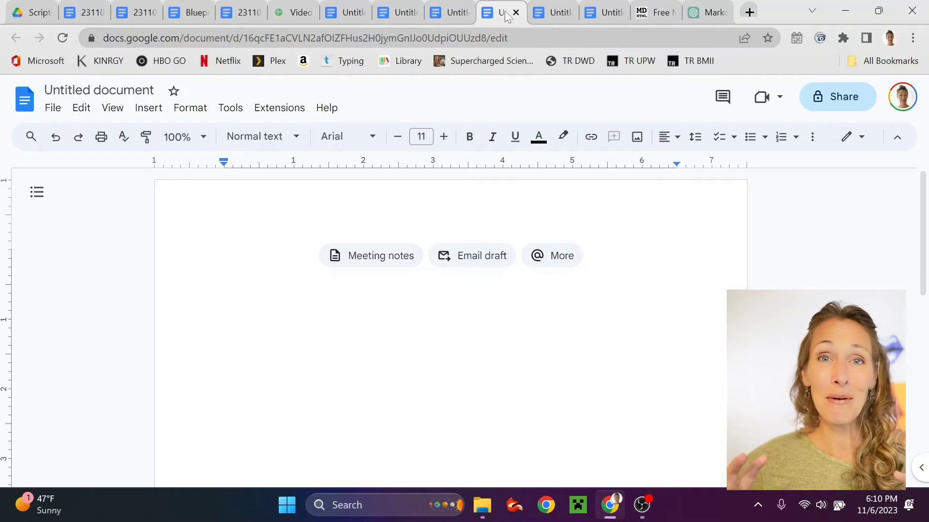
key("ctrl+v")
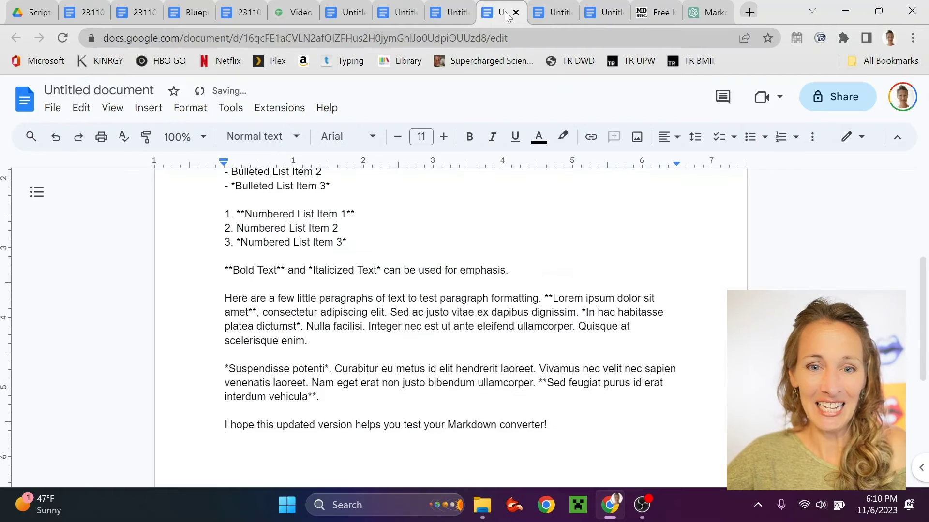
left_click(83, 109)
left_click(339, 228)
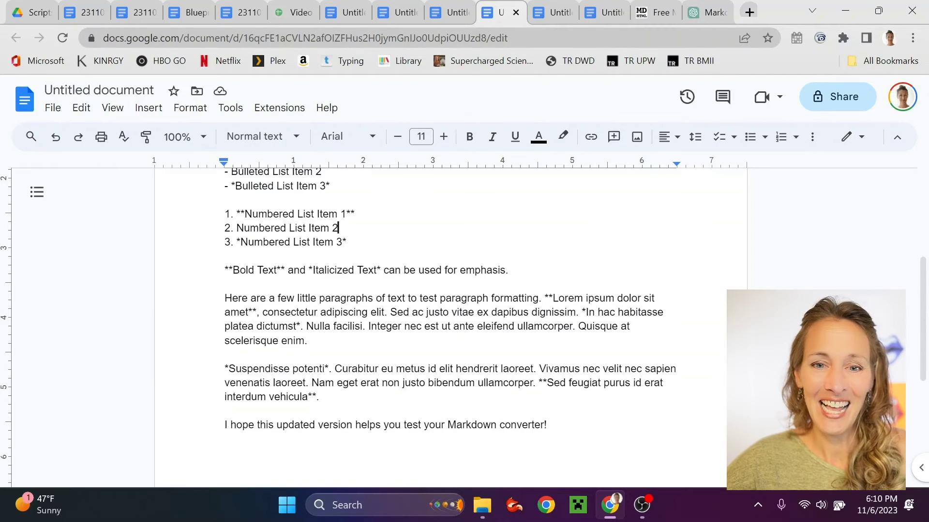
scroll(338, 290, "up", 3)
scroll(450, 329, "up", 2)
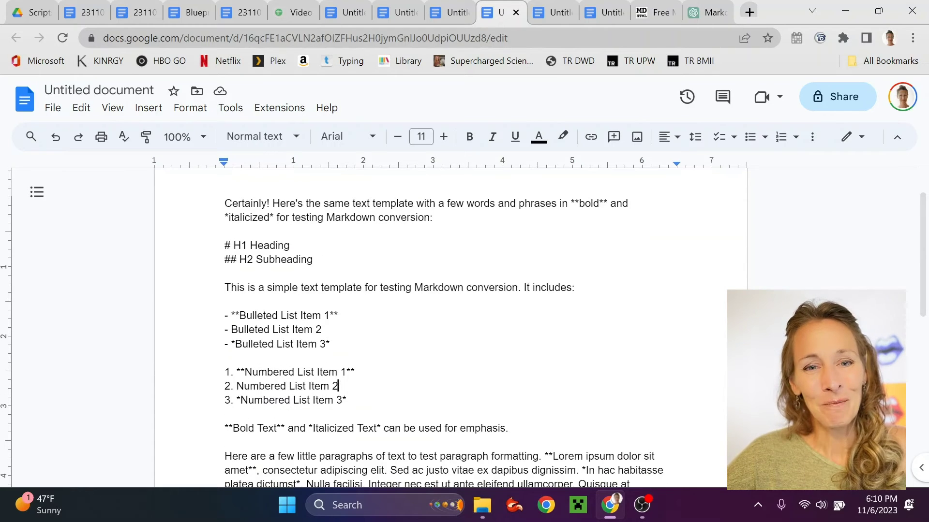
scroll(450, 328, "down", 1)
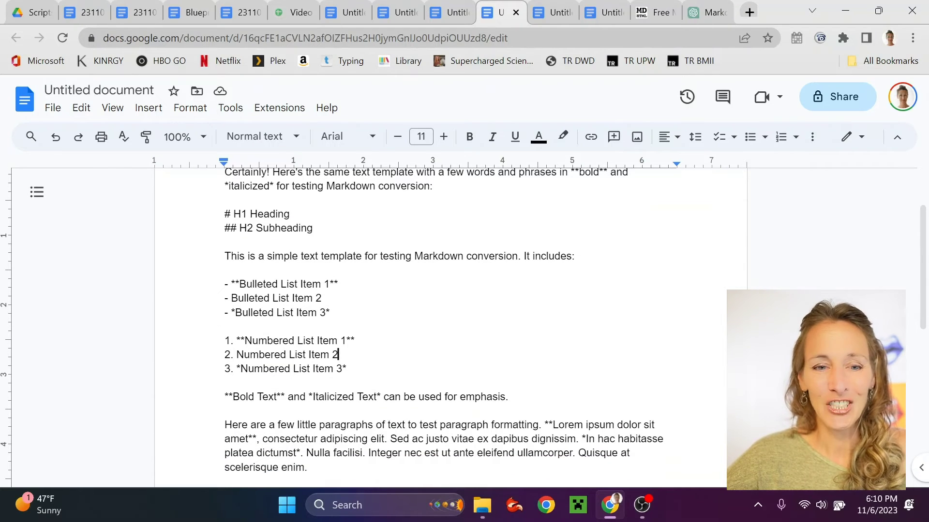
scroll(450, 329, "down", 2)
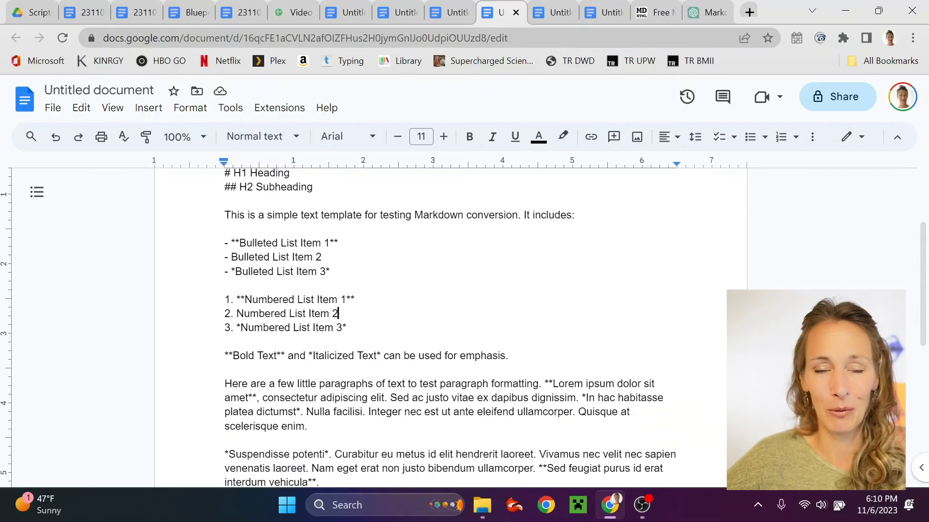
scroll(450, 329, "up", 3)
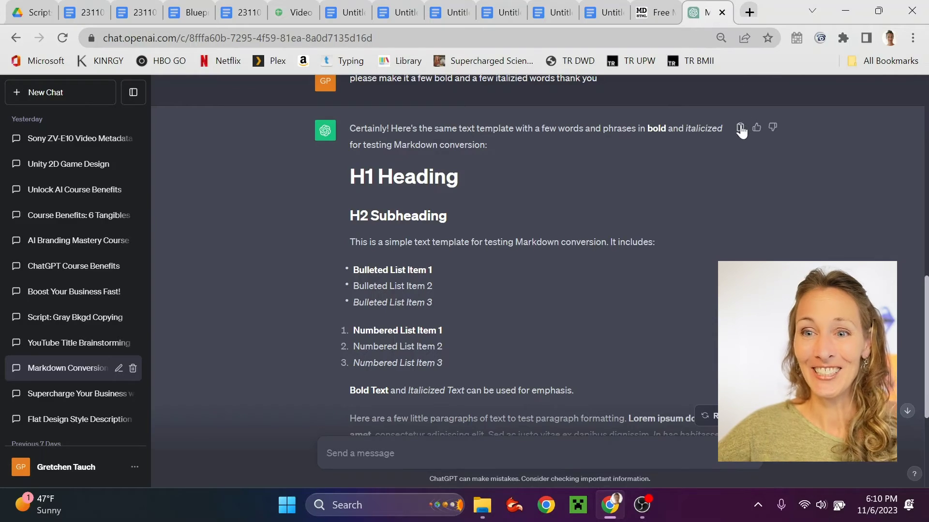
Copy the ChatGPT response again, paste it into the Markdown field of the markdowntohtml.com converter and review the rendered preview
left_click(740, 128)
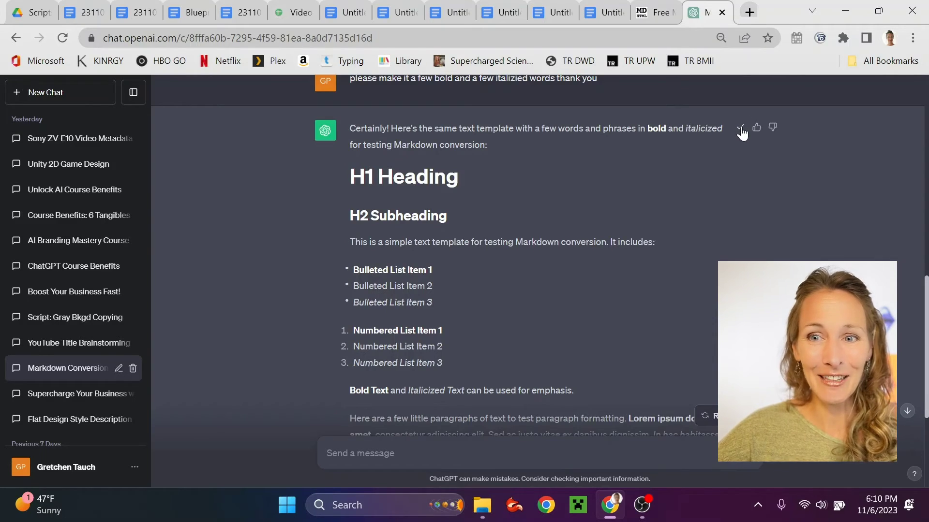
left_click(655, 12)
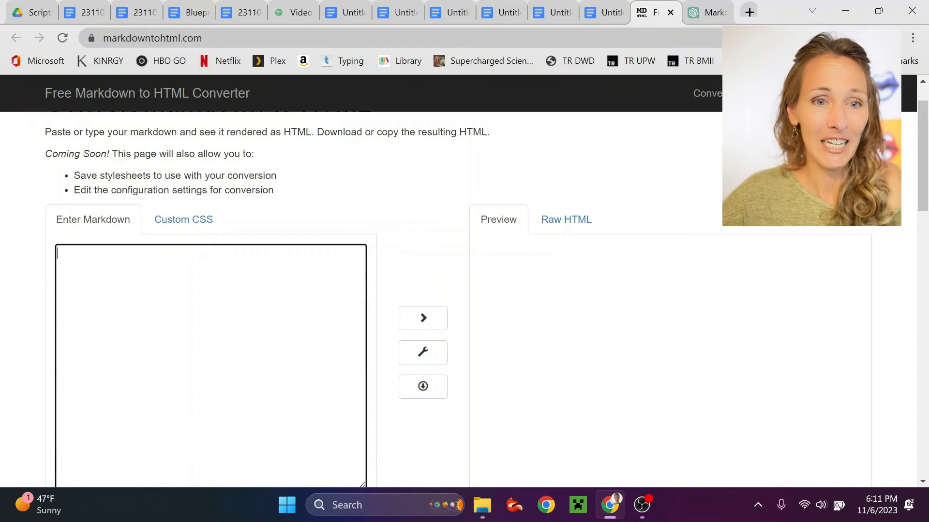
key("ctrl+v")
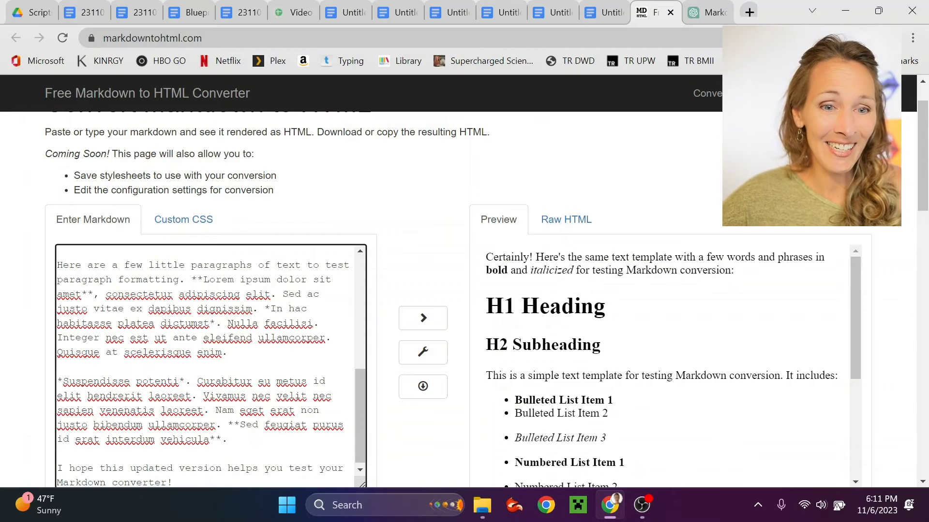
scroll(211, 365, "up", 5)
scroll(210, 365, "down", 1)
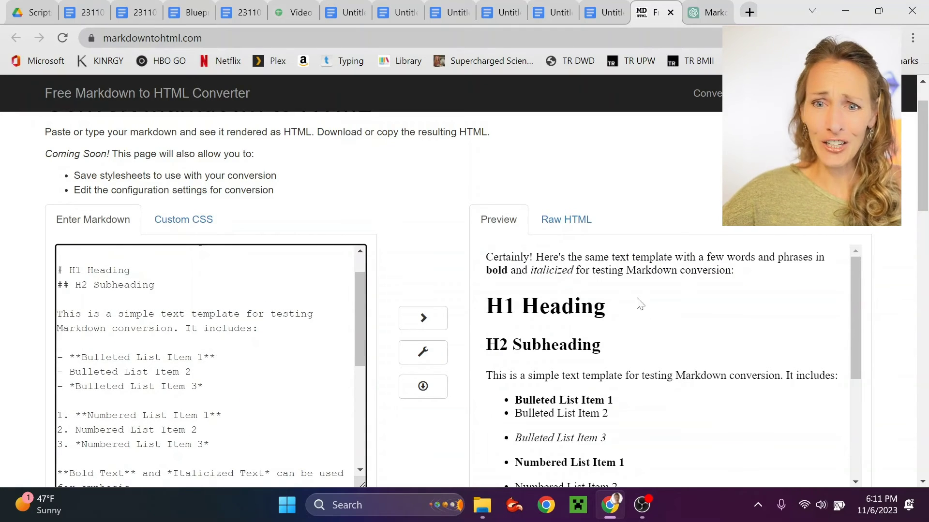
scroll(638, 307, "down", 1)
scroll(641, 312, "up", 1)
scroll(641, 312, "down", 1)
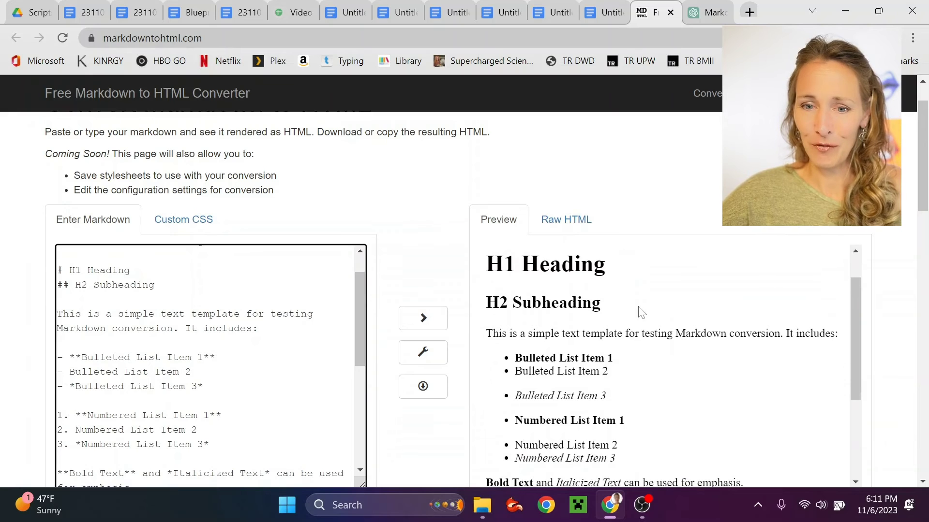
scroll(510, 356, "down", 1)
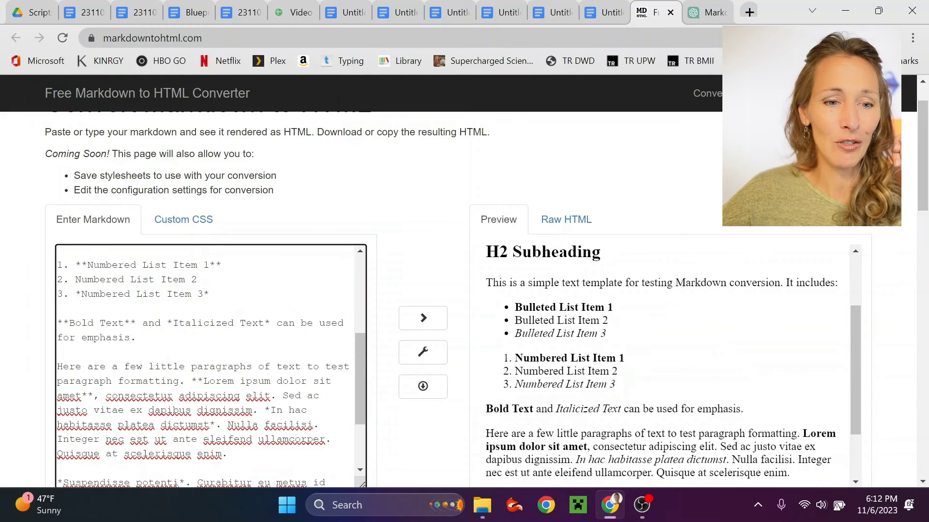
Add an extra blank line between the bulleted and numbered lists in the Markdown source and check the lists in the rendered preview
scroll(211, 366, "up", 3)
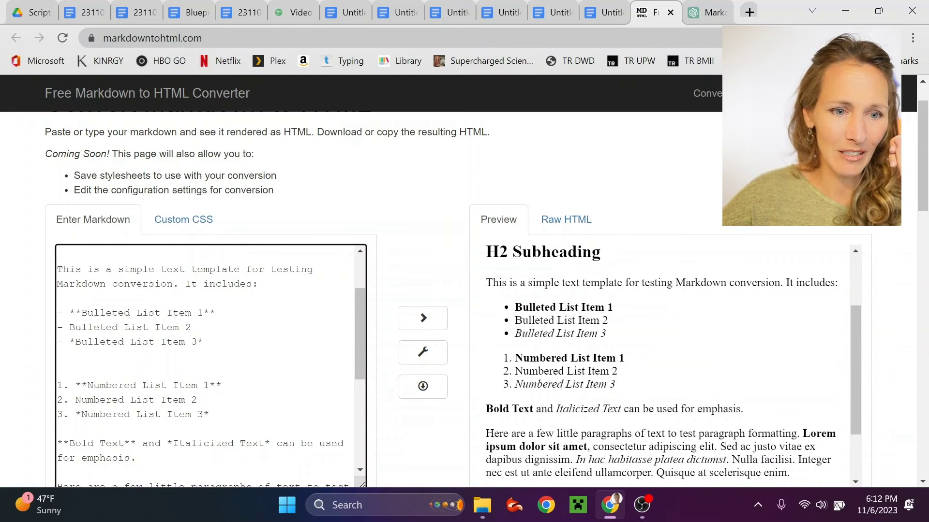
key("Return")
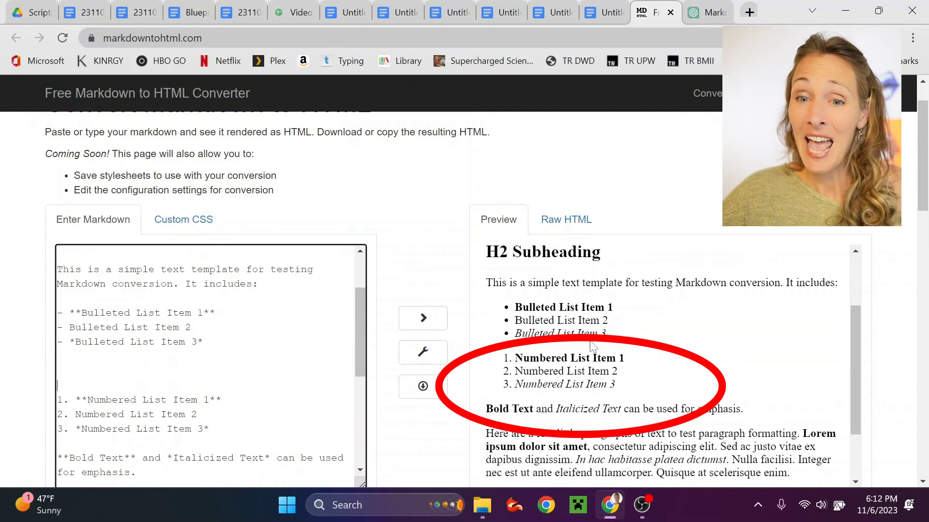
scroll(672, 366, "down", 1)
scroll(667, 363, "down", 3)
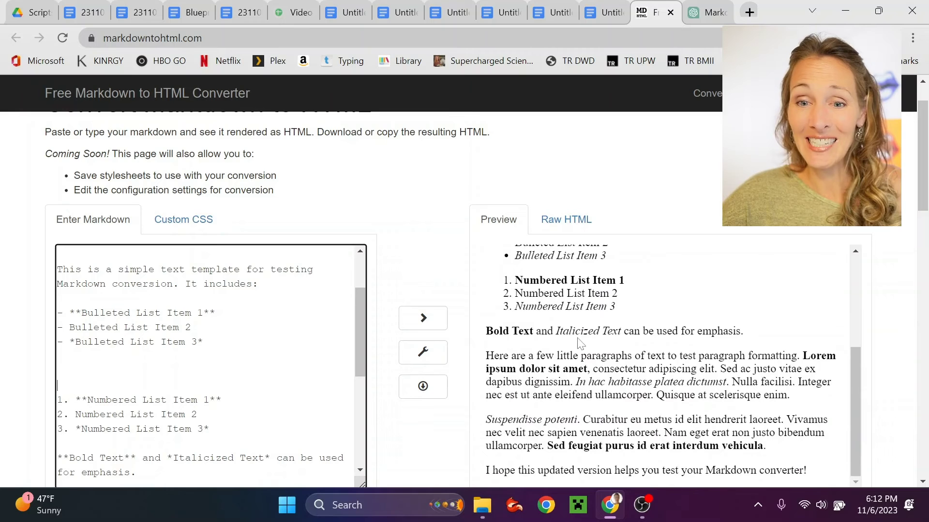
scroll(672, 336, "up", 3)
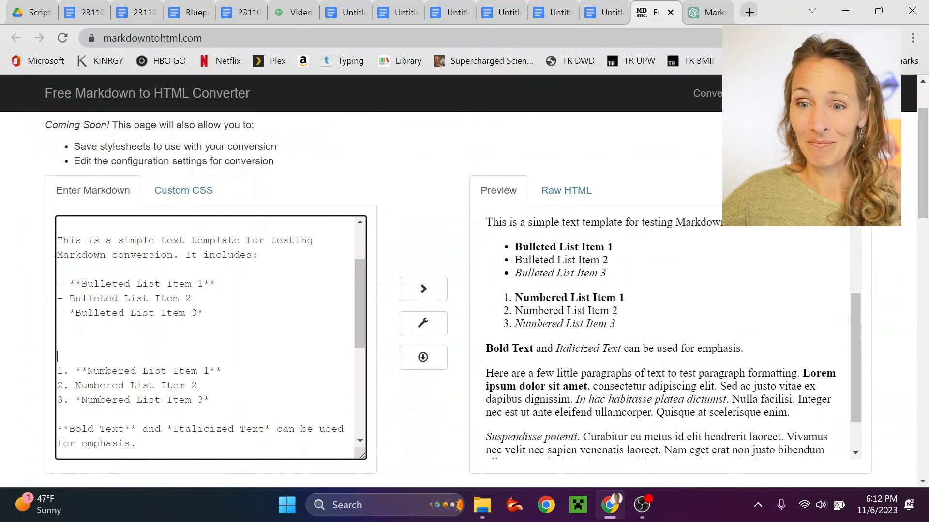
scroll(672, 336, "up", 2)
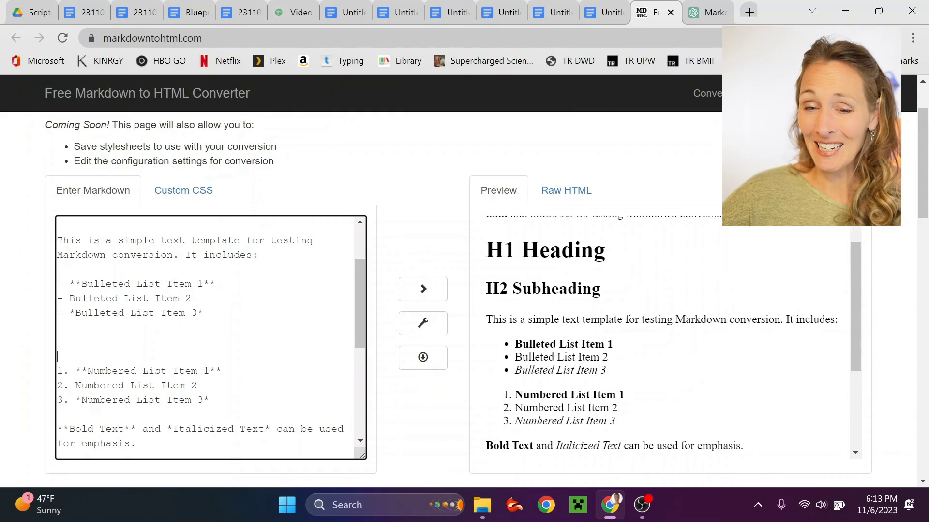
scroll(668, 336, "down", 1)
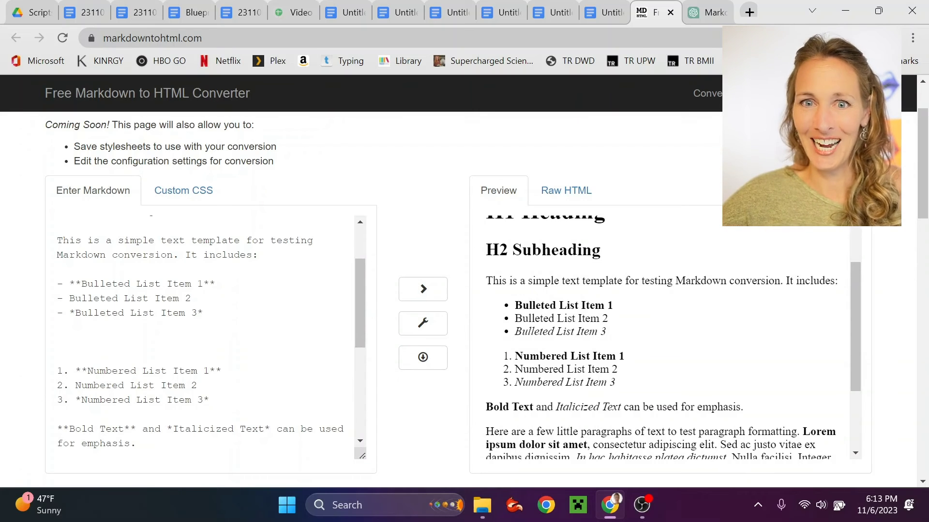
Copy the entire rendered preview, paste it into the blank Google Docs document and review its headings, lists and emphasis
key("ctrl+a")
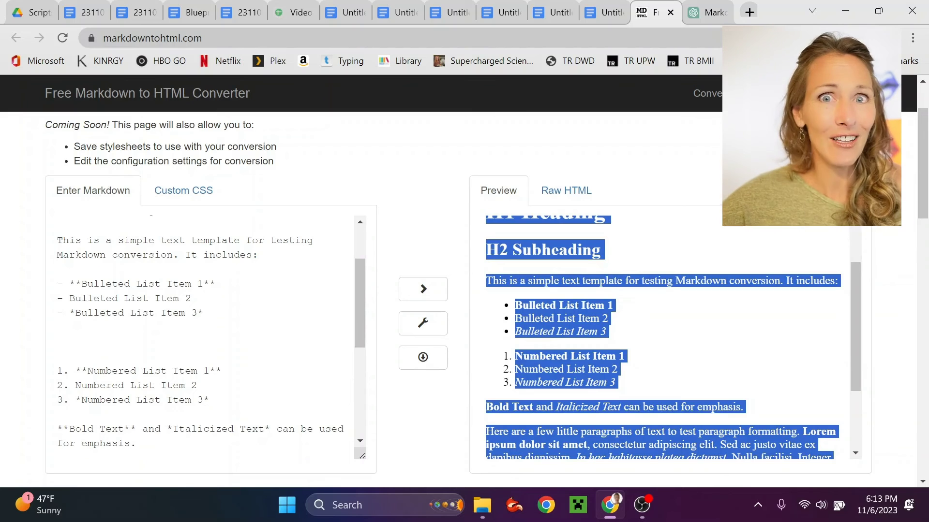
left_click(605, 12)
left_click(82, 108)
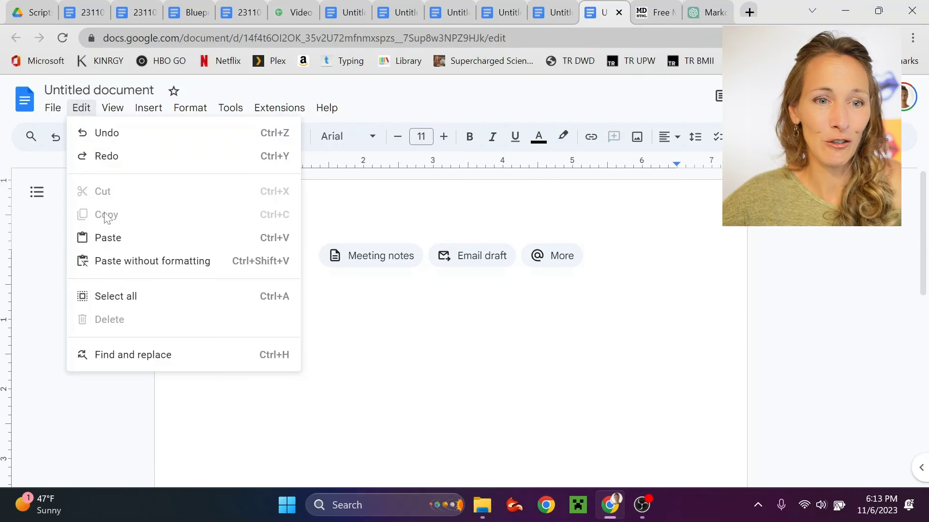
left_click(116, 238)
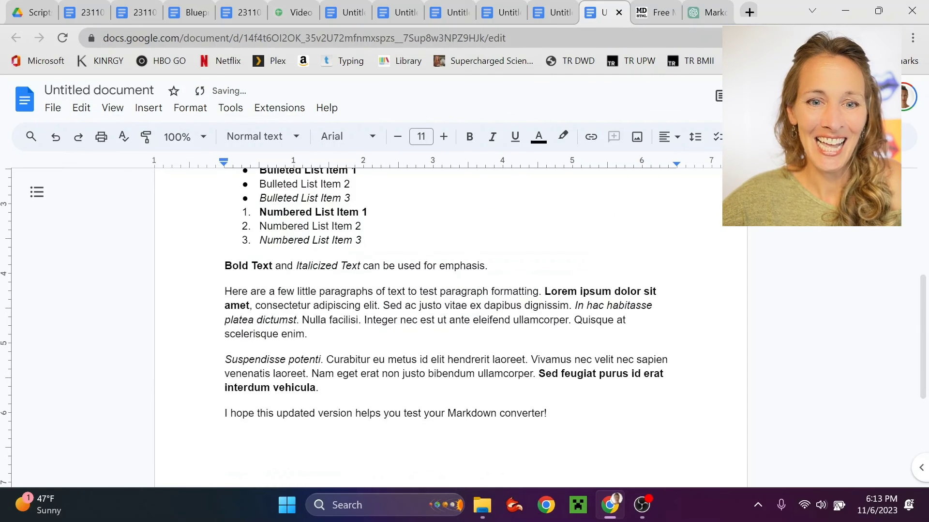
scroll(450, 329, "up", 1)
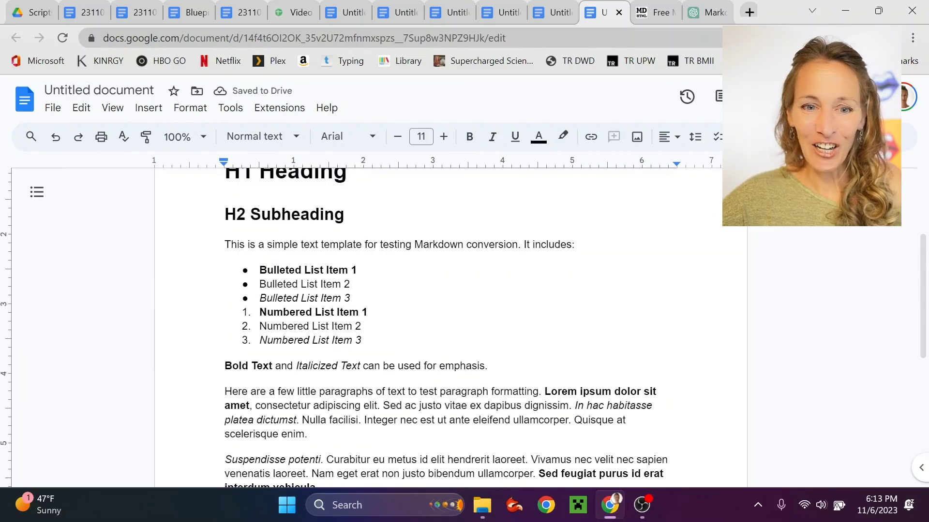
scroll(450, 329, "down", 1)
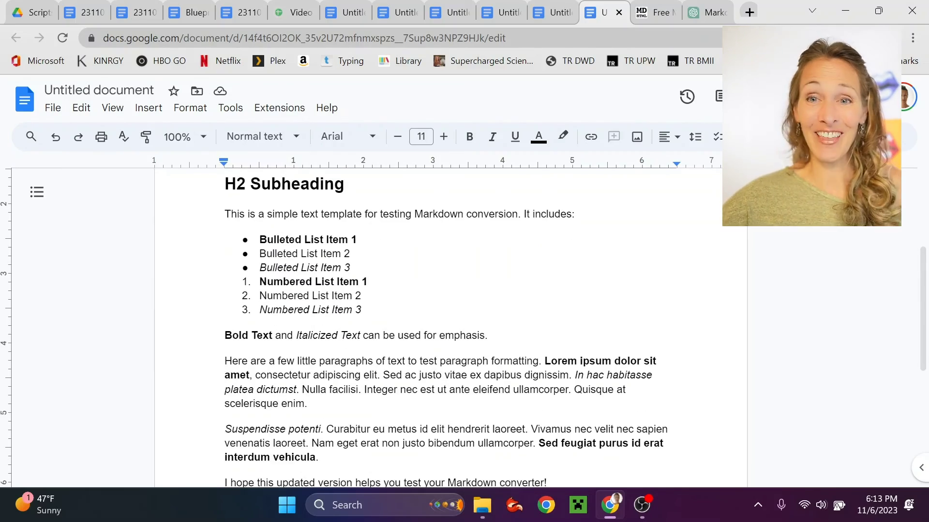